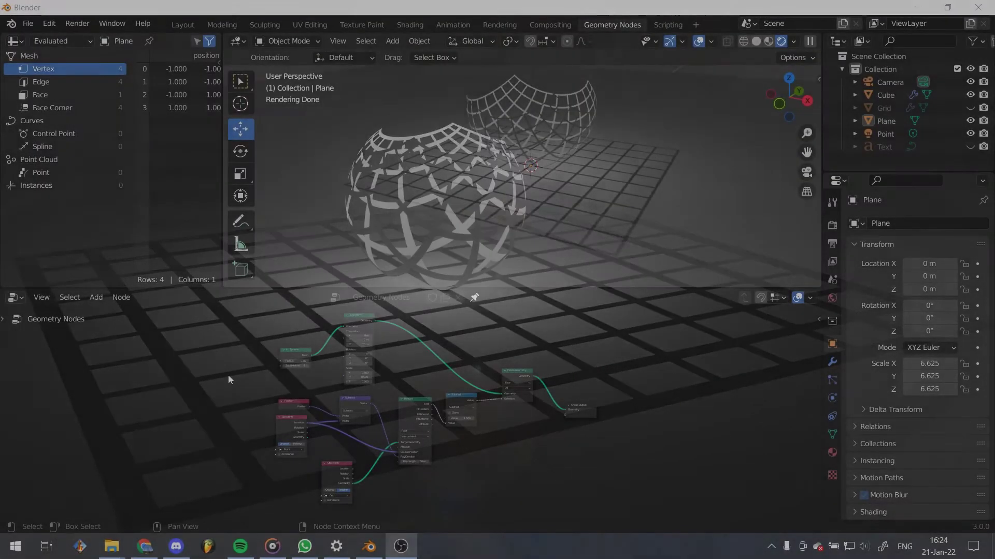
- Start a new General file, discarding the unsaved geometry-nodes project
{"action": "left_click", "coordinate": [27, 23]}
{"action": "mouse_move", "coordinate": [47, 38]}
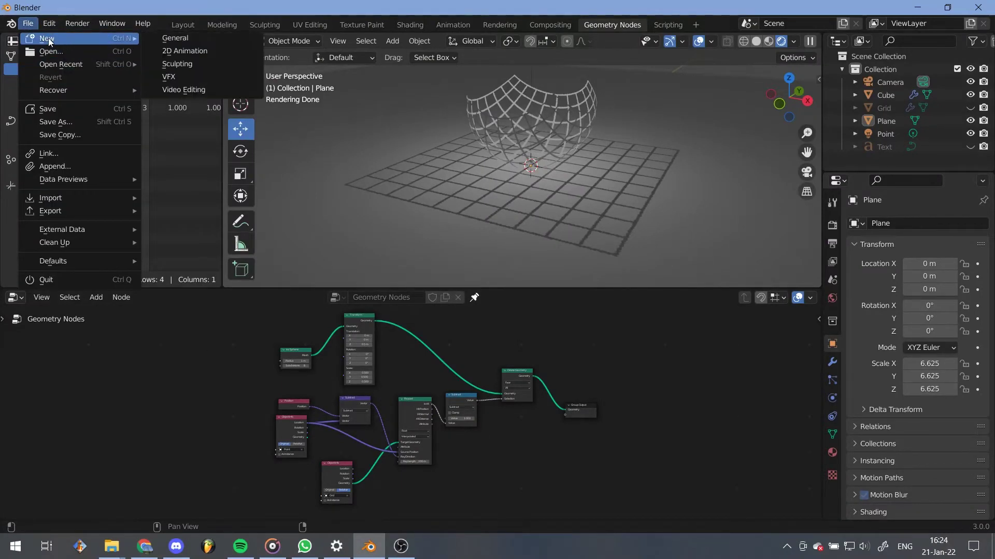
{"action": "left_click", "coordinate": [169, 39]}
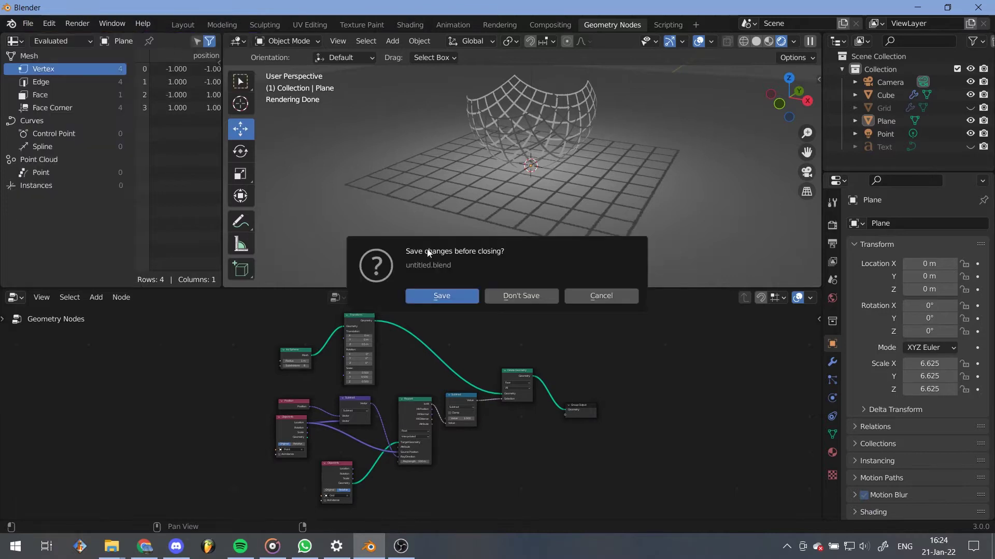
{"action": "left_click", "coordinate": [526, 299]}
- Delete the default cube and the default light
{"action": "left_click", "coordinate": [433, 306]}
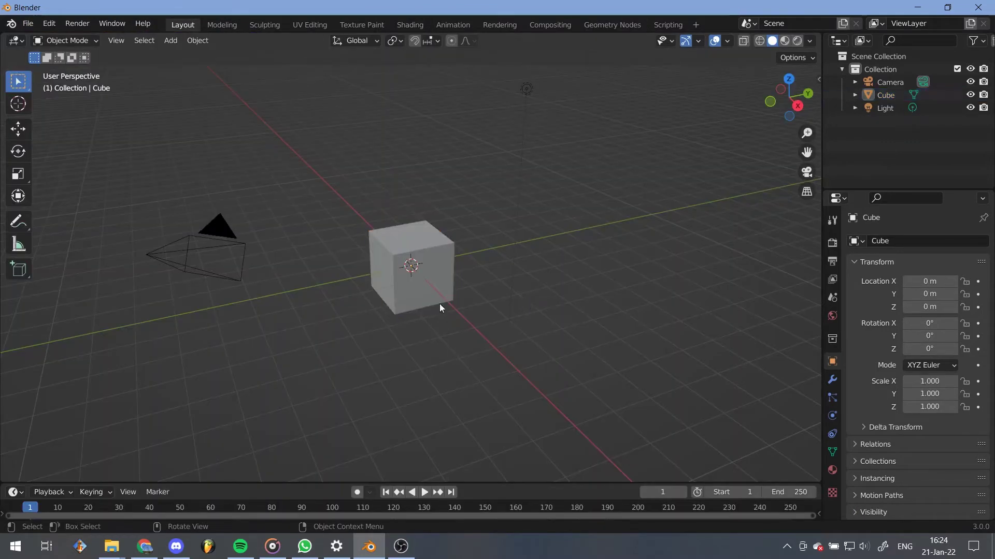
{"action": "left_click", "coordinate": [433, 286]}
{"action": "key", "text": "x"}
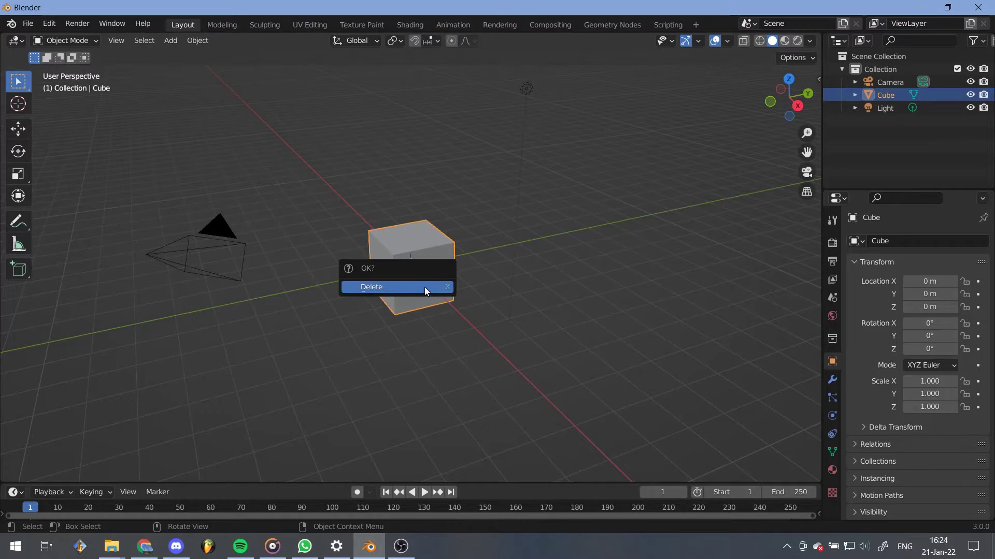
{"action": "left_click", "coordinate": [424, 288]}
{"action": "left_click", "coordinate": [526, 91]}
{"action": "key", "text": "Delete"}
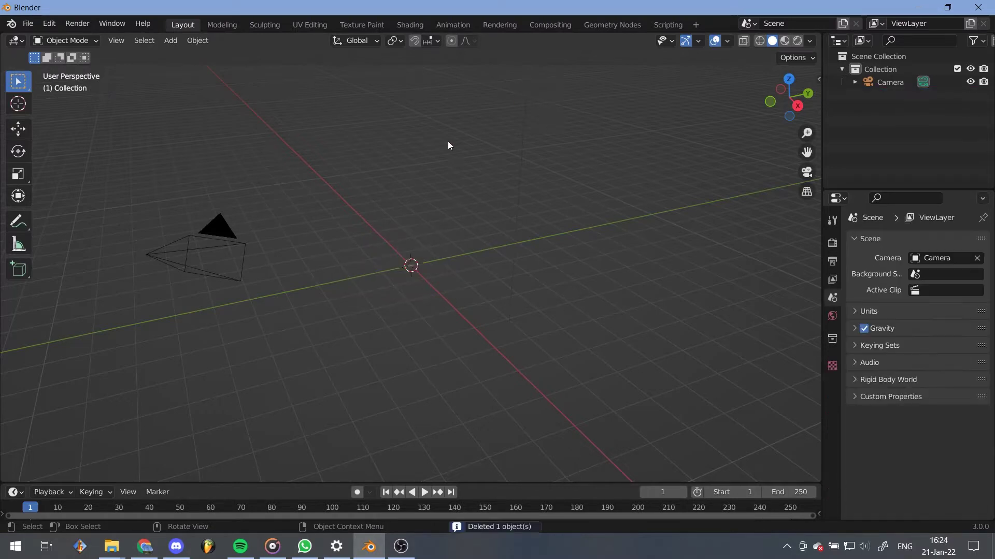
- Add a Grid mesh at the origin and zoom in on it
{"action": "mouse_move", "coordinate": [394, 264]}
{"action": "middle_mouse_down"}
{"action": "mouse_move", "coordinate": [426, 275]}
{"action": "mouse_move", "coordinate": [393, 279]}
{"action": "mouse_move", "coordinate": [402, 281]}
{"action": "middle_mouse_up"}
{"action": "key", "text": "shift+a"}
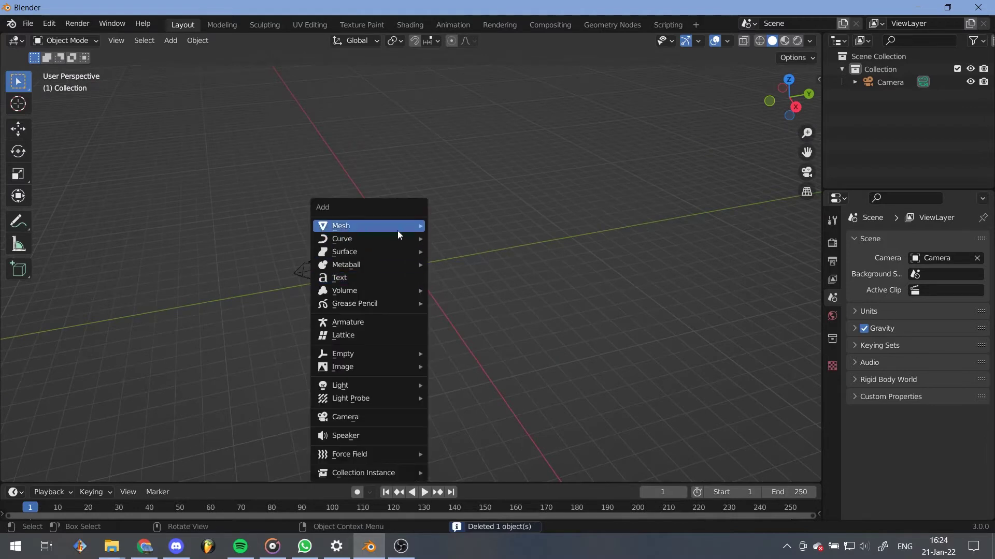
{"action": "mouse_move", "coordinate": [367, 225]}
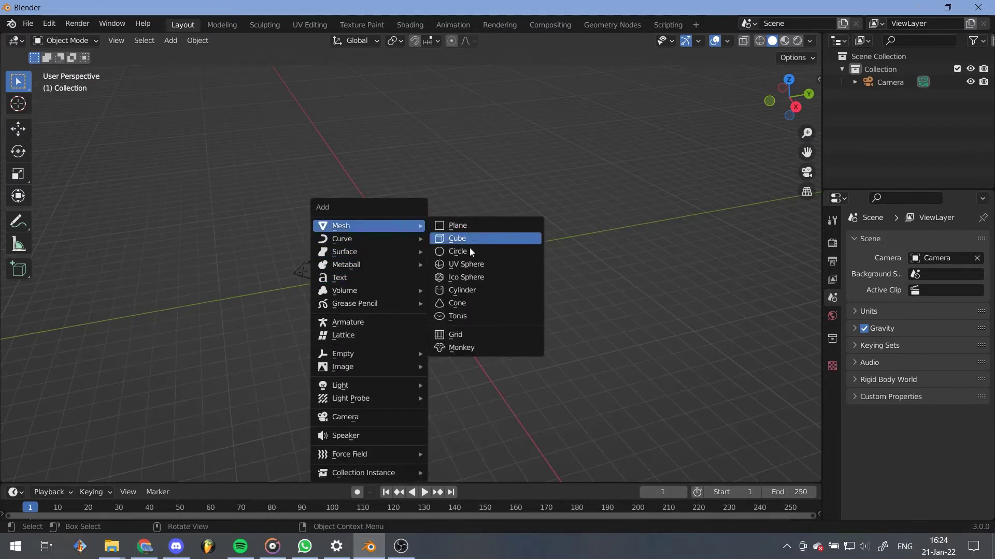
{"action": "left_click", "coordinate": [468, 335]}
{"action": "scroll", "coordinate": [449, 325], "scroll_direction": "up", "scroll_amount": 2}
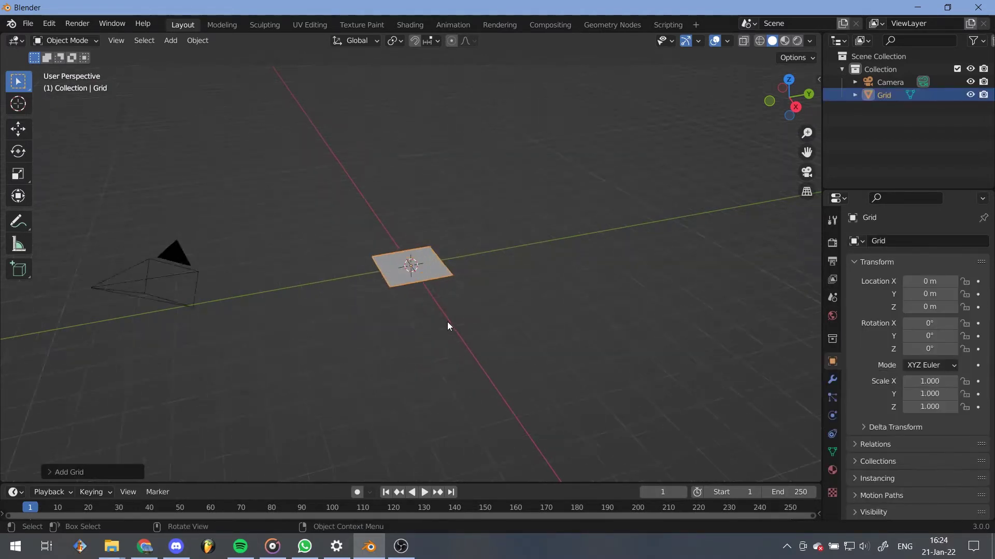
{"action": "scroll", "coordinate": [448, 326], "scroll_direction": "up", "scroll_amount": 4}
{"action": "scroll", "coordinate": [449, 326], "scroll_direction": "up", "scroll_amount": 3}
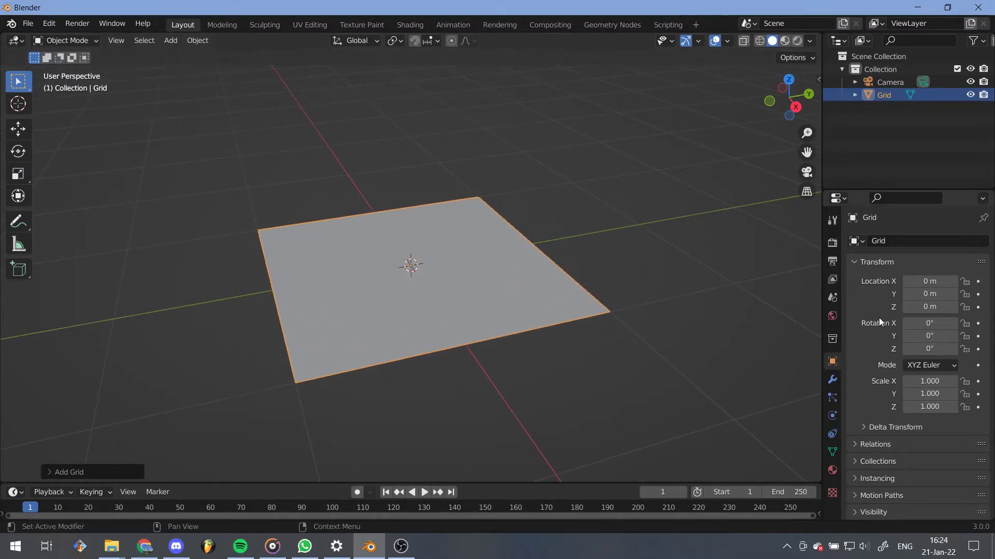
- Add a Wireframe modifier to the Grid
{"action": "left_click", "coordinate": [832, 380]}
{"action": "left_click", "coordinate": [912, 241]}
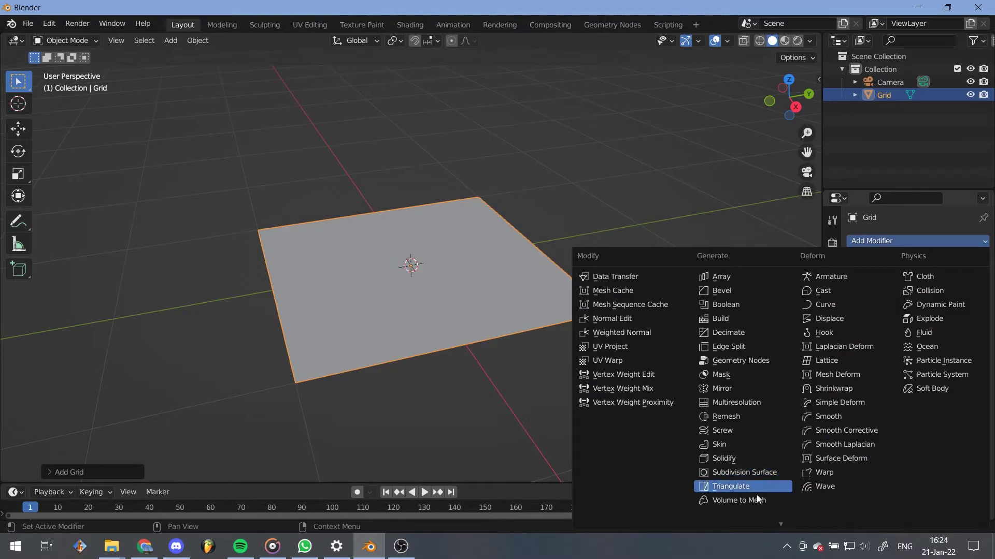
{"action": "scroll", "coordinate": [761, 497], "scroll_direction": "down", "scroll_amount": 1}
{"action": "scroll", "coordinate": [757, 517], "scroll_direction": "down", "scroll_amount": 1}
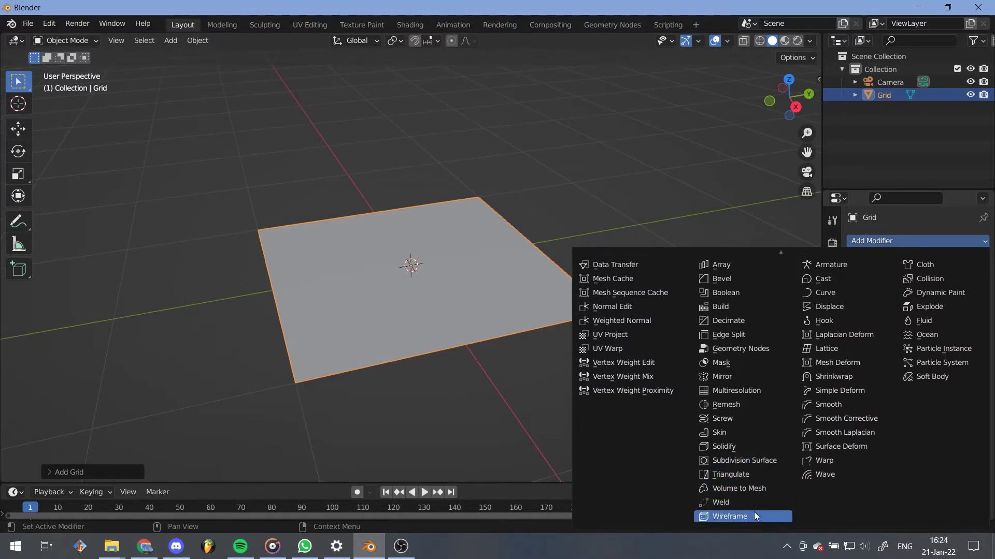
{"action": "left_click", "coordinate": [748, 515]}
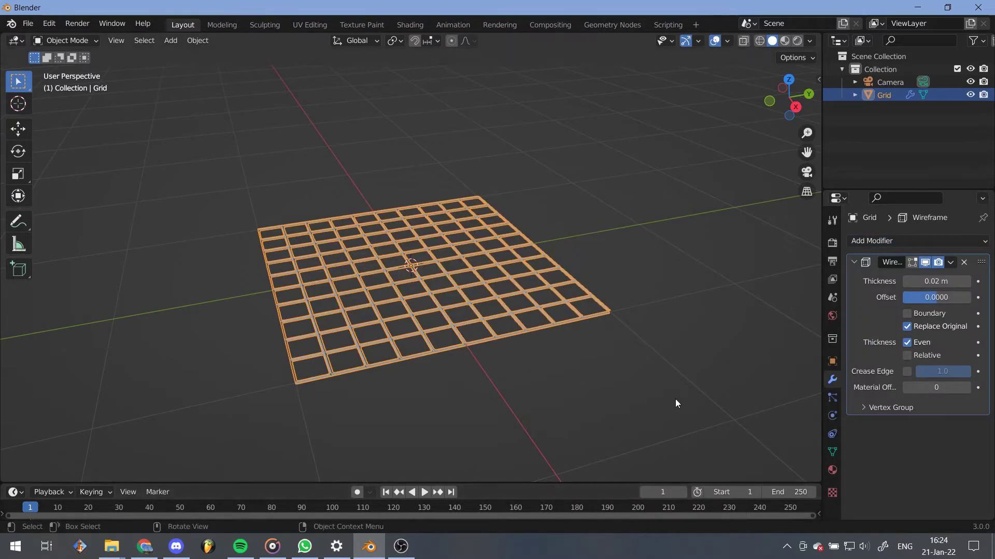
{"action": "left_click_drag", "start_coordinate": [896, 189], "coordinate": [897, 129]}
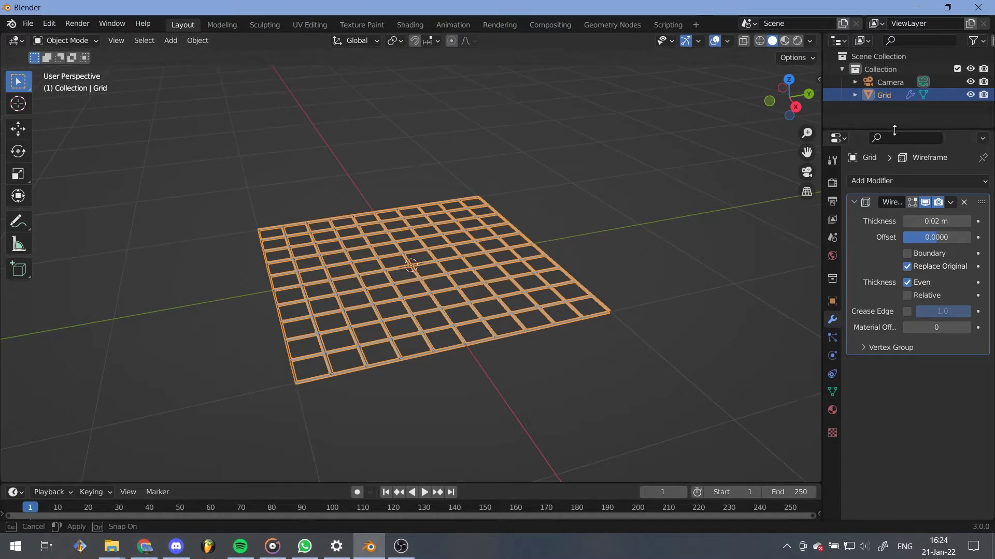
- Set the Grid's Z scale to 0
{"action": "left_click", "coordinate": [833, 303]}
{"action": "left_click", "coordinate": [925, 347]}
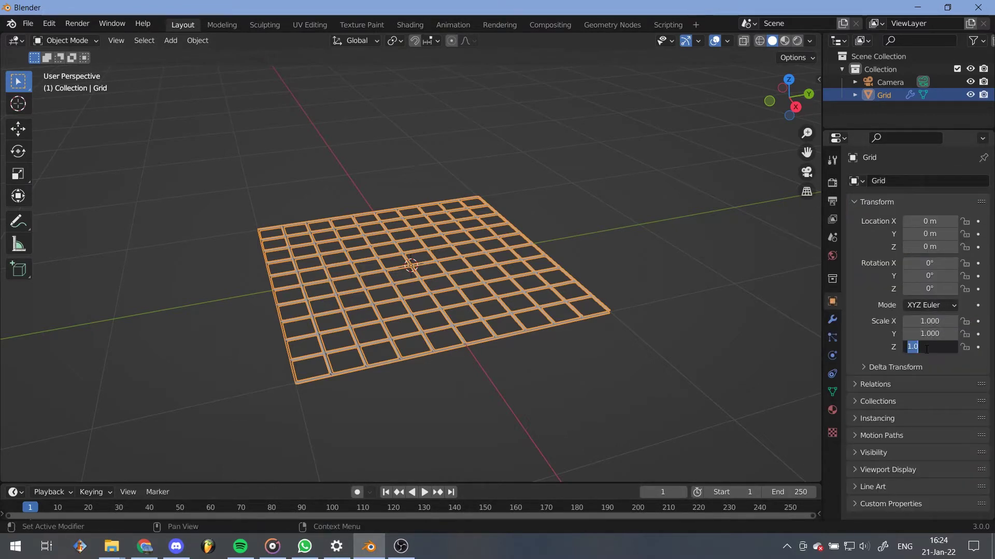
{"action": "type", "text": "0"}
{"action": "key", "text": "Return"}
{"action": "scroll", "coordinate": [456, 297], "scroll_direction": "up", "scroll_amount": 6}
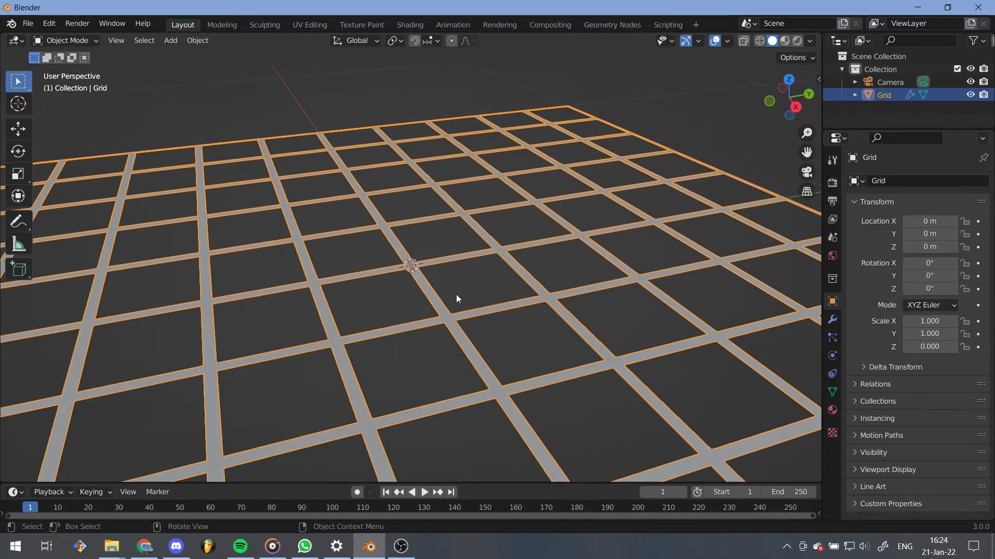
- Set the Wireframe thickness to 0.025 m and deselect the Grid to check it
{"action": "left_click", "coordinate": [833, 319]}
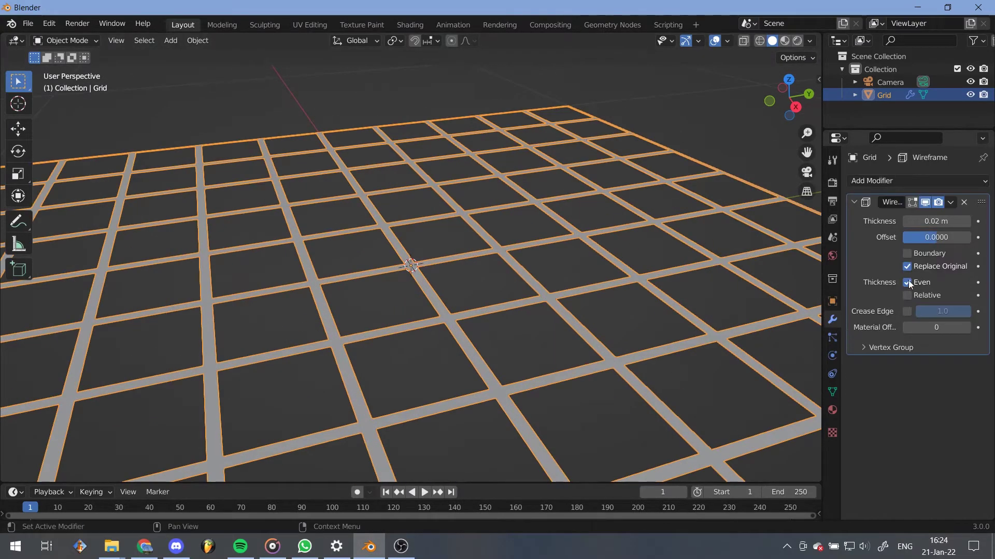
{"action": "mouse_move", "coordinate": [936, 222]}
{"action": "left_mouse_down"}
{"action": "mouse_move", "coordinate": [958, 222]}
{"action": "mouse_move", "coordinate": [937, 221]}
{"action": "left_mouse_up"}
{"action": "left_click", "coordinate": [554, 313]}
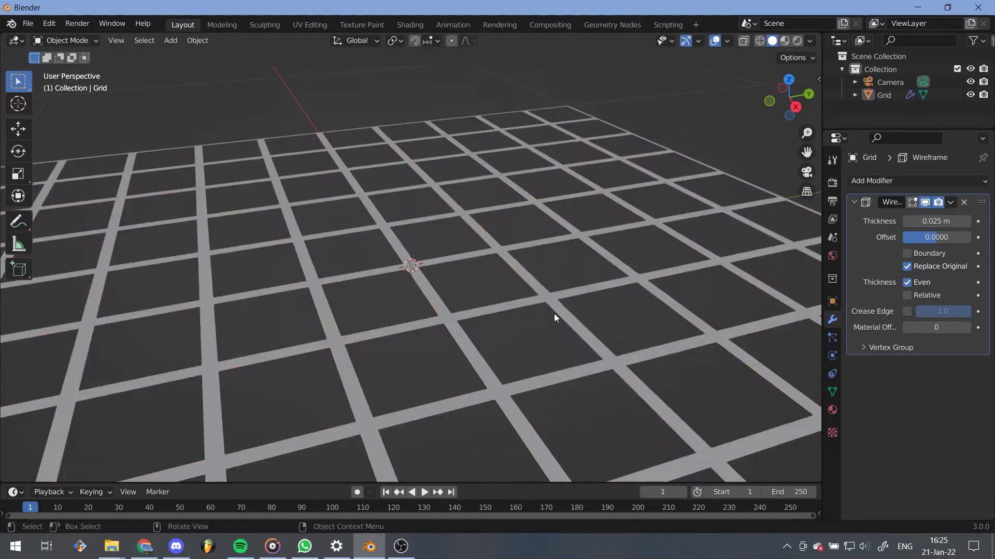
{"action": "scroll", "coordinate": [527, 312], "scroll_direction": "down", "scroll_amount": 4}
{"action": "scroll", "coordinate": [527, 312], "scroll_direction": "down", "scroll_amount": 2}
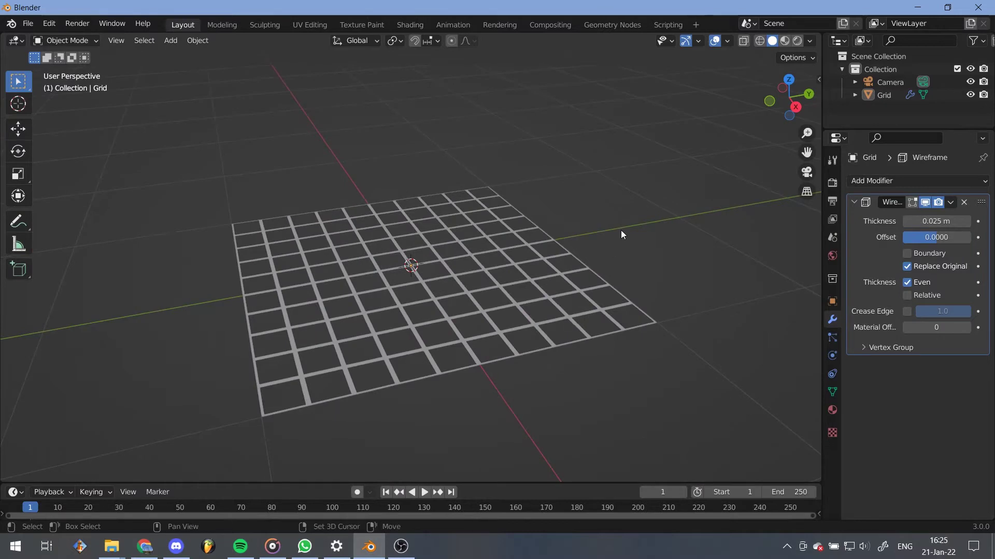
- Add a Point light and raise it to Z = 1 m
{"action": "key", "text": "shift+a"}
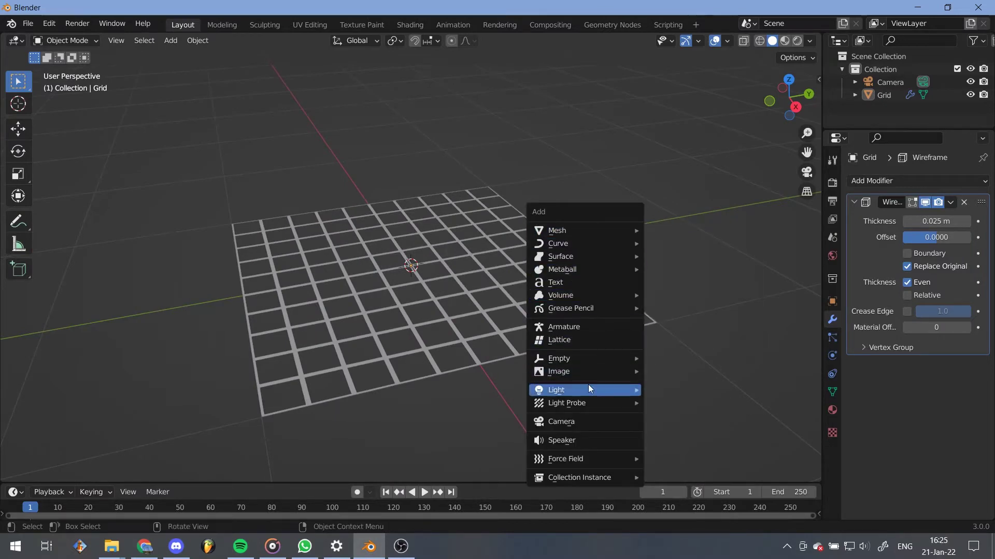
{"action": "mouse_move", "coordinate": [584, 390]}
{"action": "left_click", "coordinate": [662, 394]}
{"action": "scroll", "coordinate": [500, 336], "scroll_direction": "up", "scroll_amount": 2}
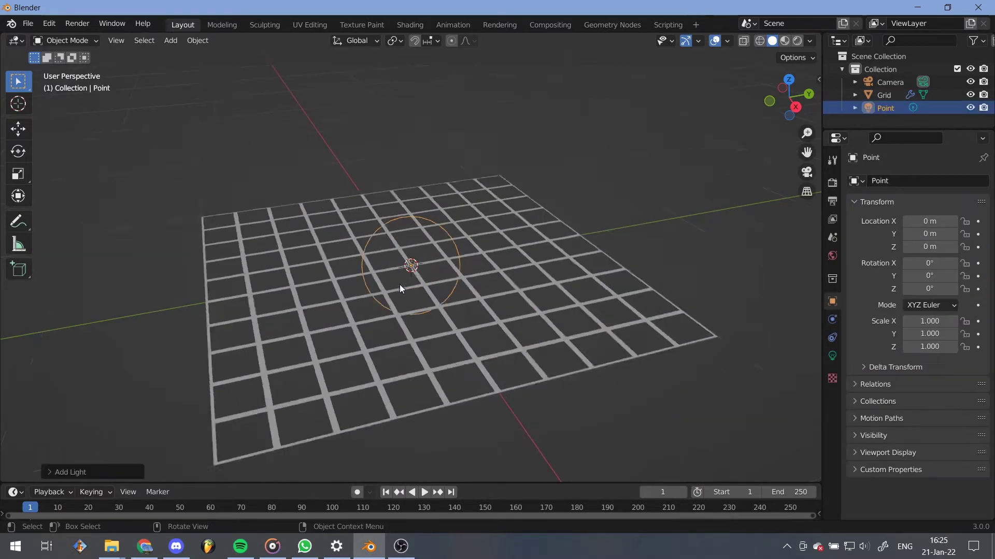
{"action": "scroll", "coordinate": [500, 337], "scroll_direction": "up", "scroll_amount": 2}
{"action": "left_click", "coordinate": [932, 248]}
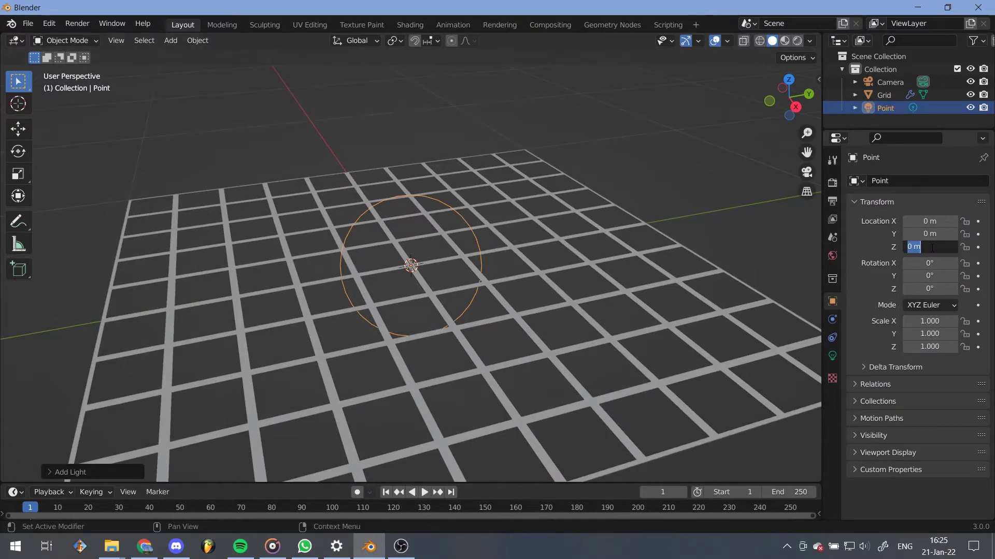
{"action": "type", "text": "1"}
{"action": "key", "text": "Return"}
{"action": "scroll", "coordinate": [422, 200], "scroll_direction": "down", "scroll_amount": 3}
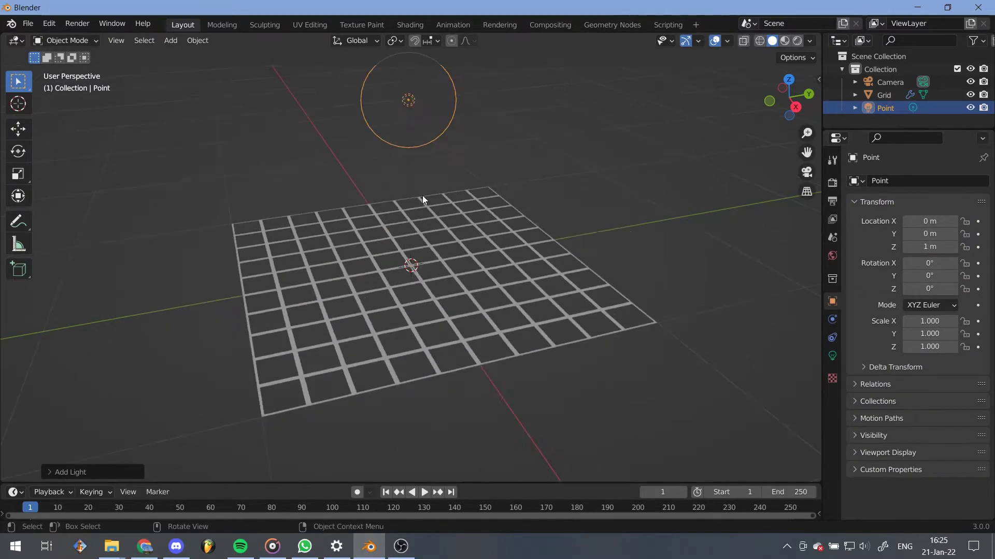
{"action": "scroll", "coordinate": [423, 199], "scroll_direction": "down", "scroll_amount": 2}
- Shrink the Point light's radius to 0.001 m, then deselect it
{"action": "left_click", "coordinate": [832, 356]}
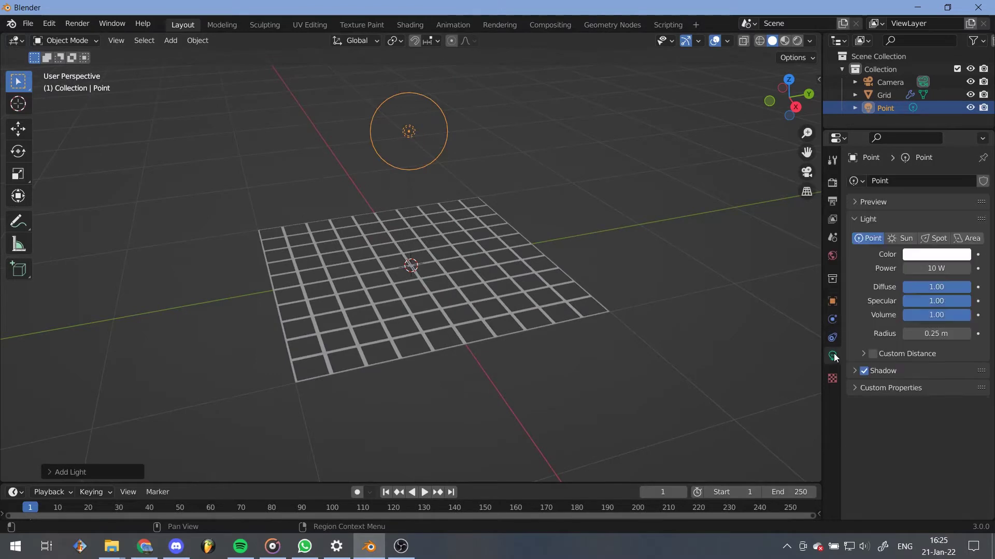
{"action": "left_click", "coordinate": [939, 334]}
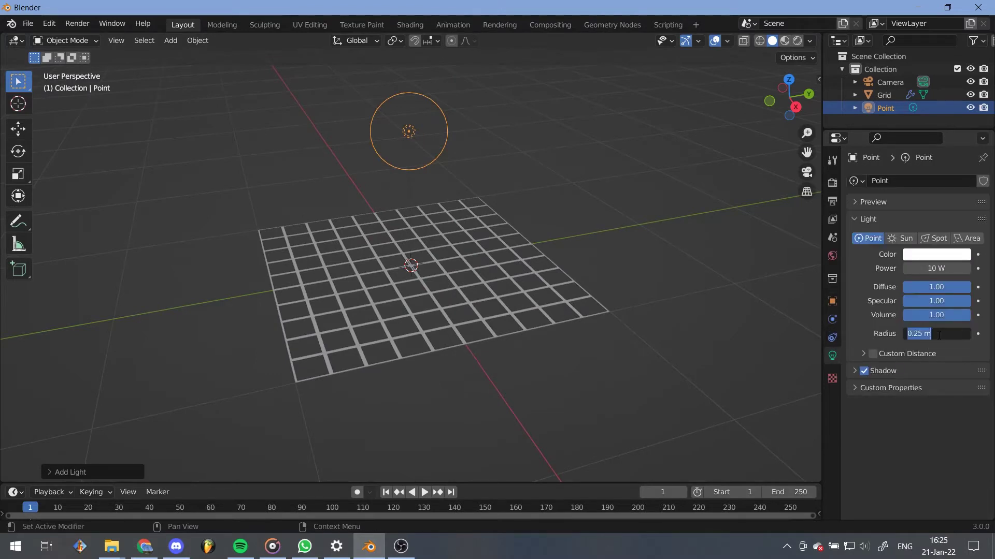
{"action": "type", "text": "0.001"}
{"action": "key", "text": "Return"}
{"action": "left_click", "coordinate": [573, 222]}
{"action": "middle_click_drag", "start_coordinate": [573, 222], "coordinate": [594, 224]}
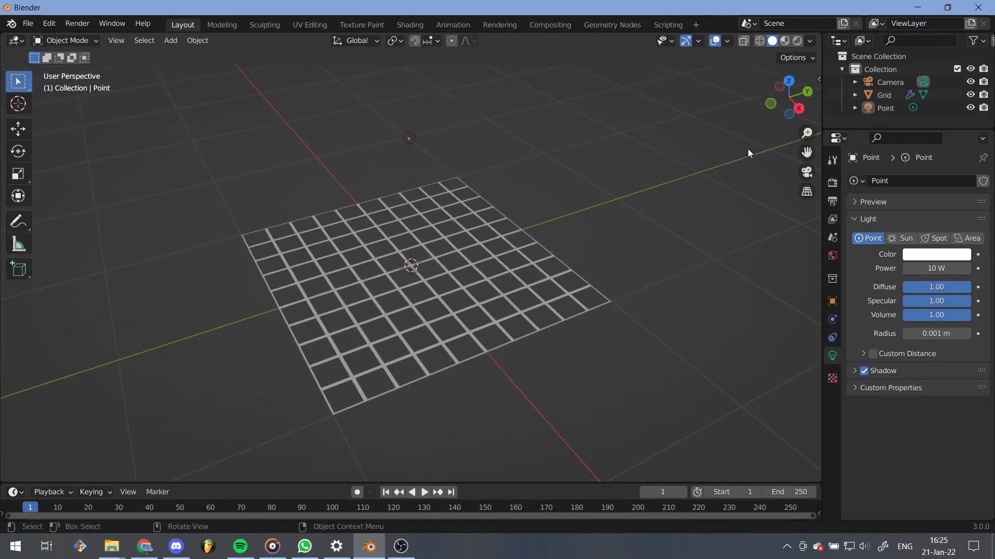
{"action": "key", "text": "shift+a"}
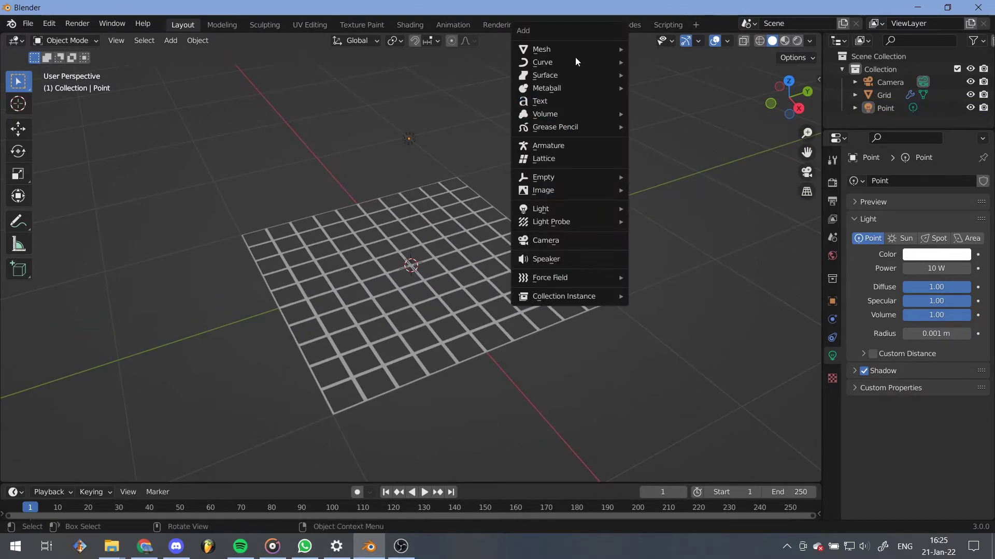
- Add a cube and give it a new geometry node tree in the Geometry Nodes workspace
{"action": "left_click", "coordinate": [687, 63]}
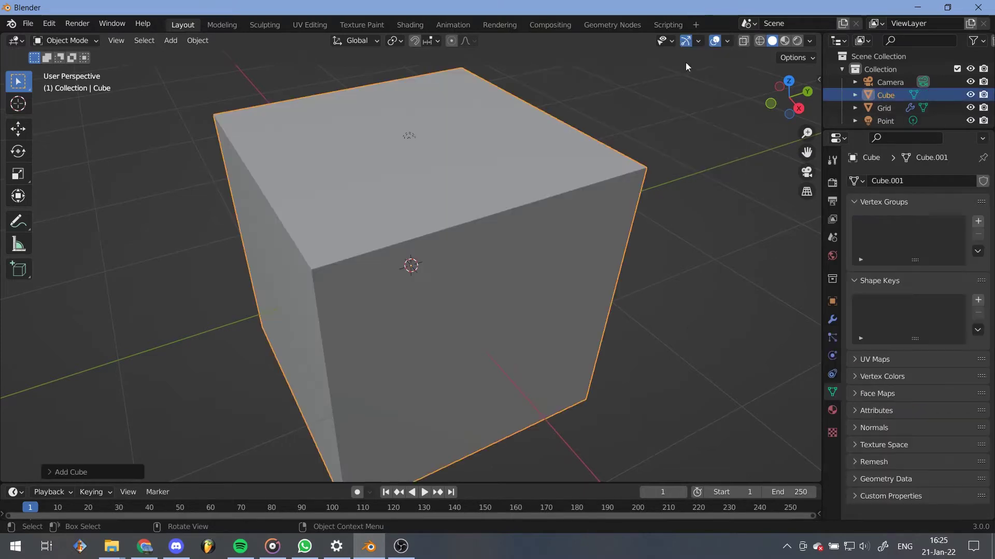
{"action": "left_click", "coordinate": [689, 149]}
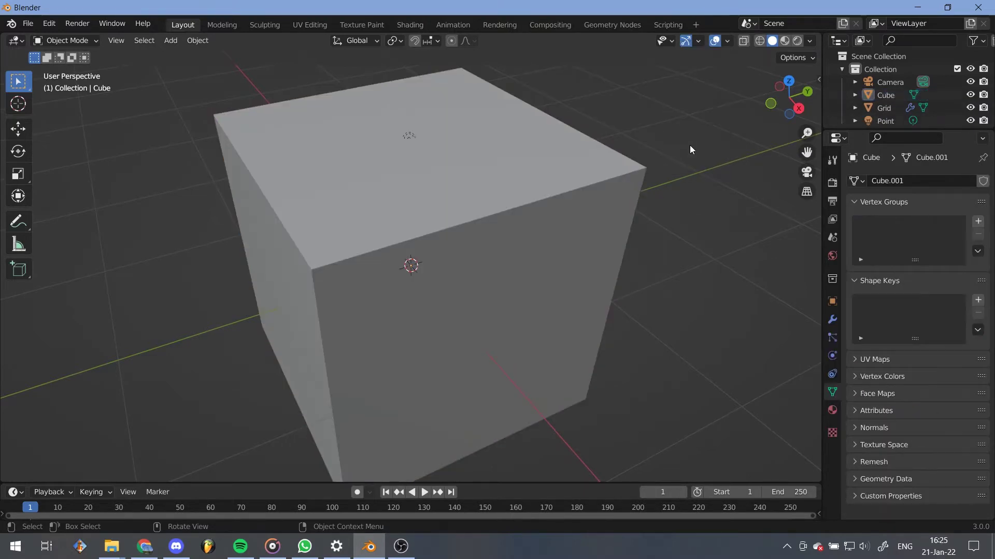
{"action": "left_click", "coordinate": [607, 27]}
{"action": "left_click", "coordinate": [603, 161]}
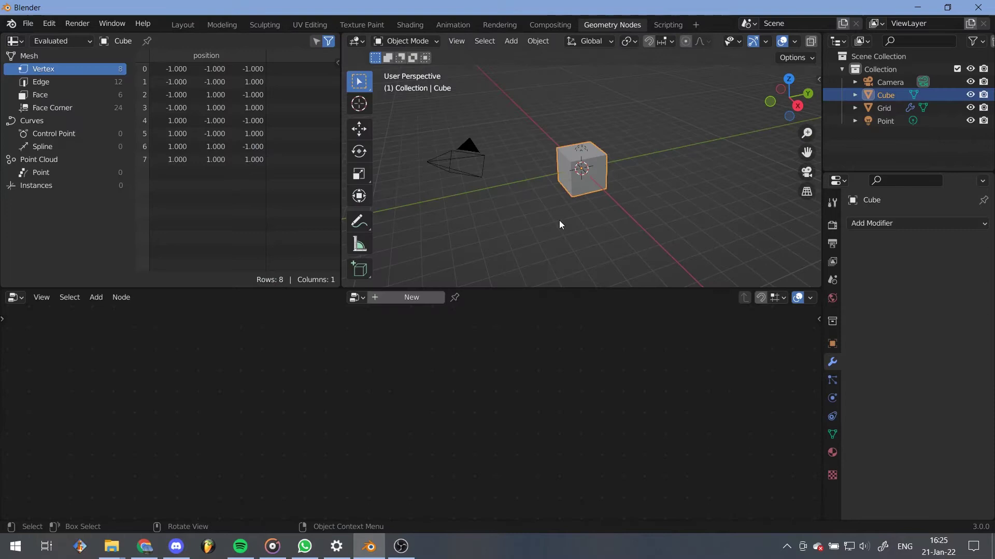
{"action": "left_click", "coordinate": [376, 300]}
- Replace the Group Input node with an Ico Sphere node
{"action": "left_click", "coordinate": [285, 420]}
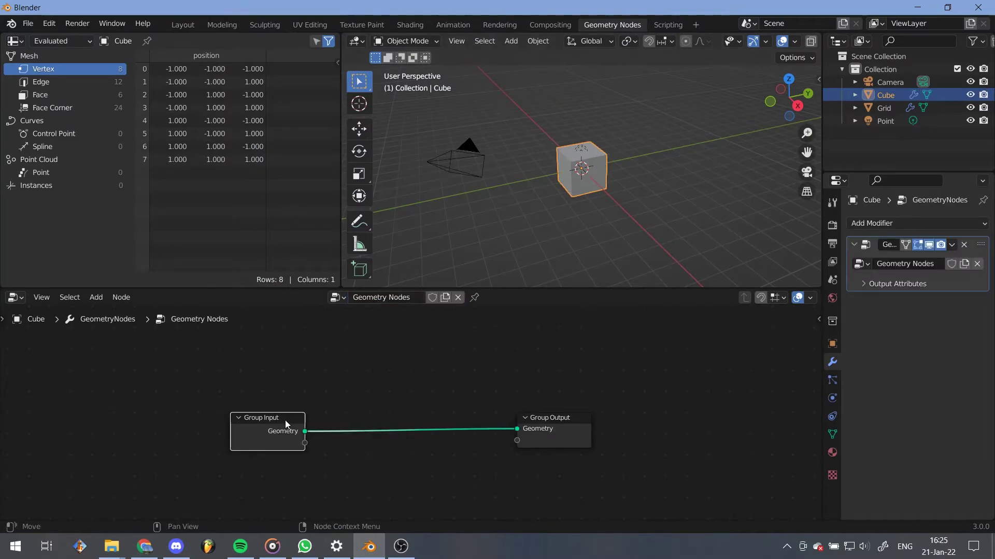
{"action": "key", "text": "Delete"}
{"action": "key", "text": "shift+a"}
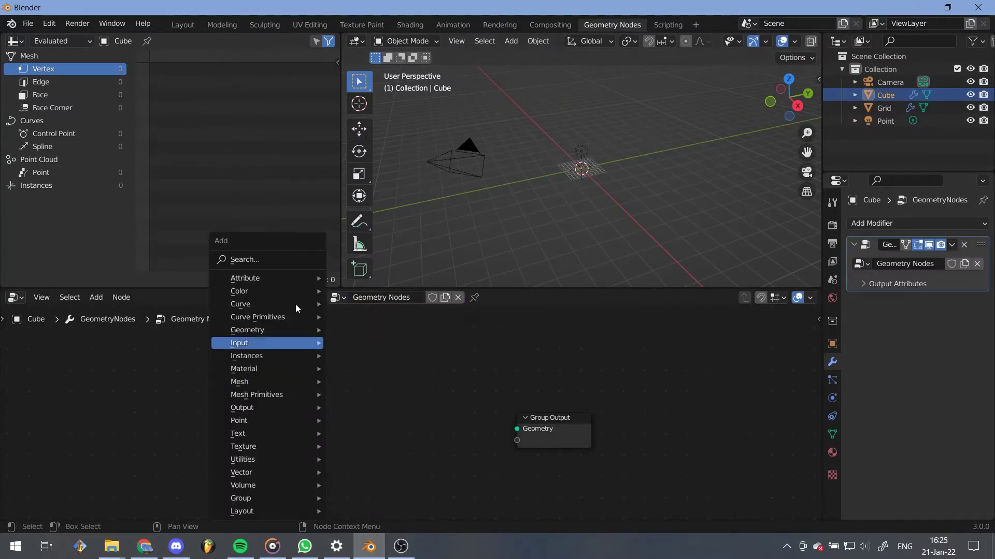
{"action": "left_click", "coordinate": [299, 258]}
{"action": "type", "text": "sphere"}
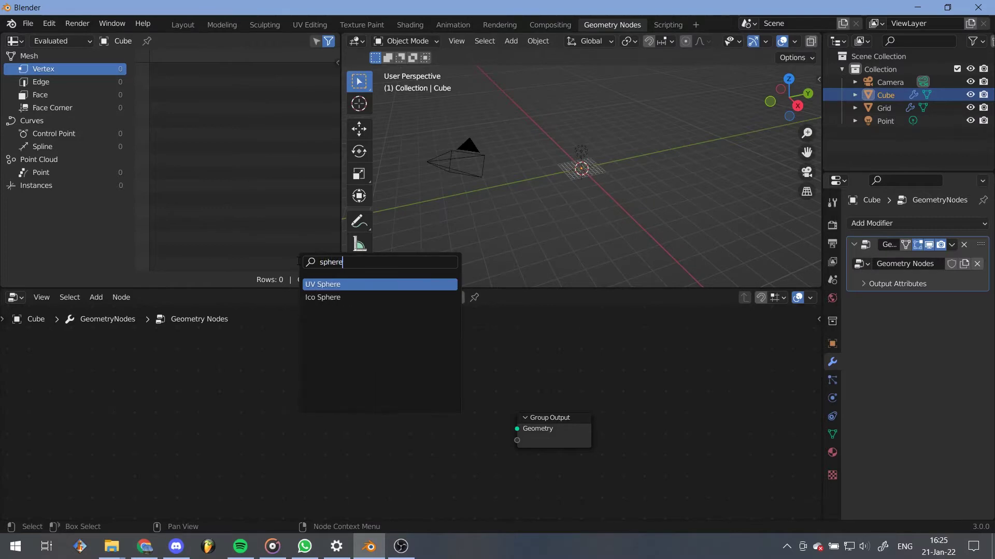
{"action": "key", "text": "Down"}
{"action": "key", "text": "Return"}
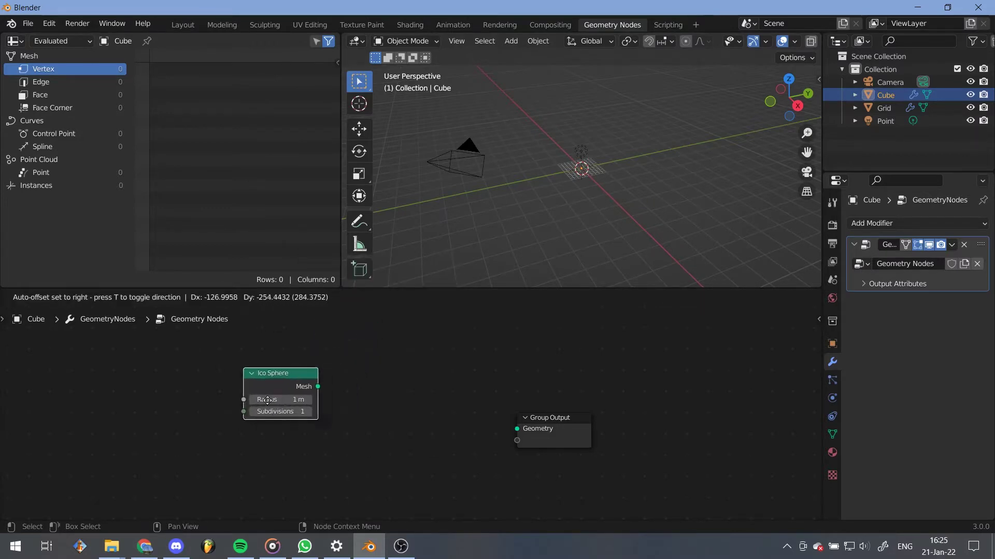
{"action": "left_click", "coordinate": [262, 406]}
- Set the Ico Sphere to 5 subdivisions and link its Mesh to the Group Output
{"action": "left_click", "coordinate": [243, 403]}
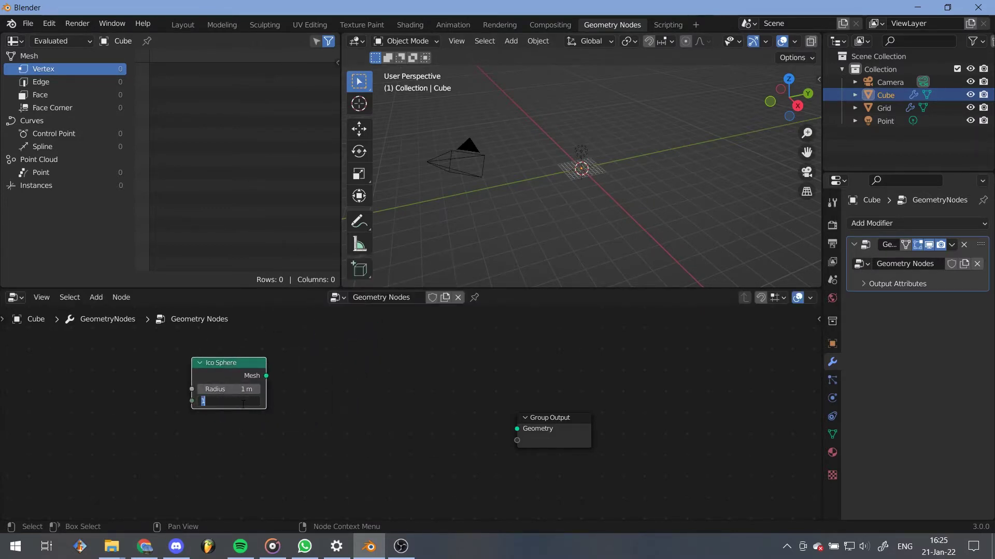
{"action": "type", "text": "5"}
{"action": "key", "text": "Return"}
{"action": "left_click_drag", "start_coordinate": [265, 376], "coordinate": [516, 430]}
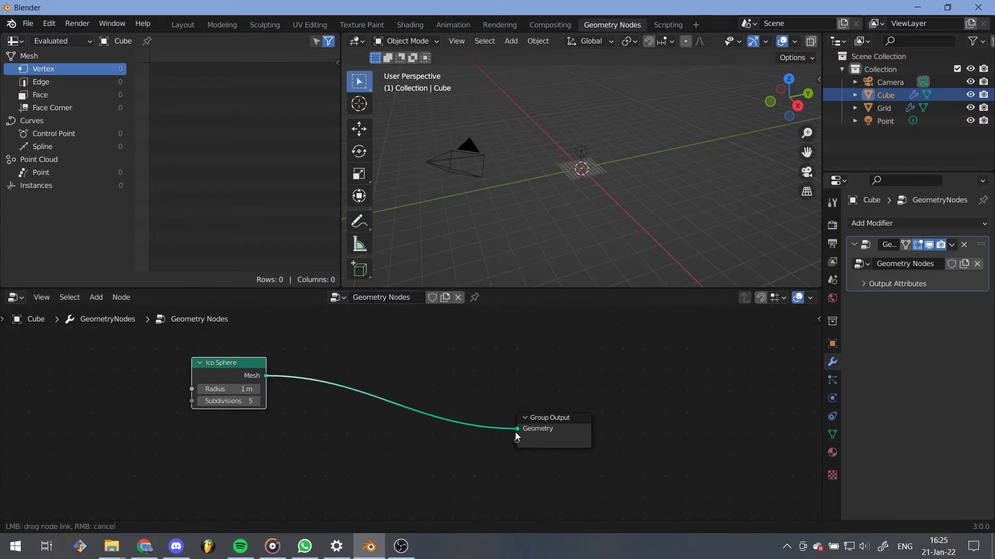
{"action": "left_click_drag", "start_coordinate": [217, 368], "coordinate": [112, 356]}
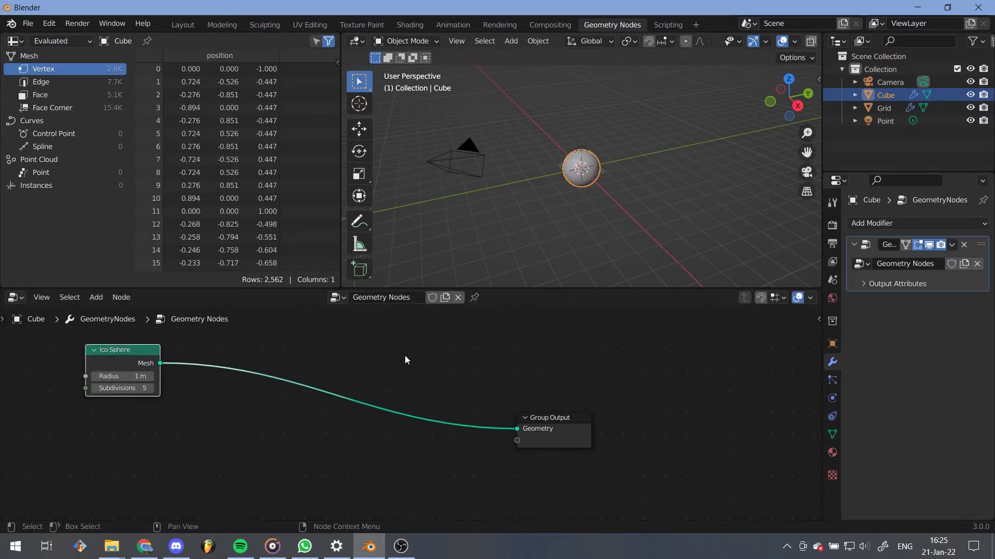
{"action": "scroll", "coordinate": [586, 194], "scroll_direction": "up", "scroll_amount": 2}
{"action": "scroll", "coordinate": [586, 195], "scroll_direction": "up", "scroll_amount": 5}
{"action": "scroll", "coordinate": [586, 195], "scroll_direction": "up", "scroll_amount": 3}
- Insert a Transform node between the Ico Sphere and the Group Output
{"action": "scroll", "coordinate": [586, 194], "scroll_direction": "up", "scroll_amount": 2}
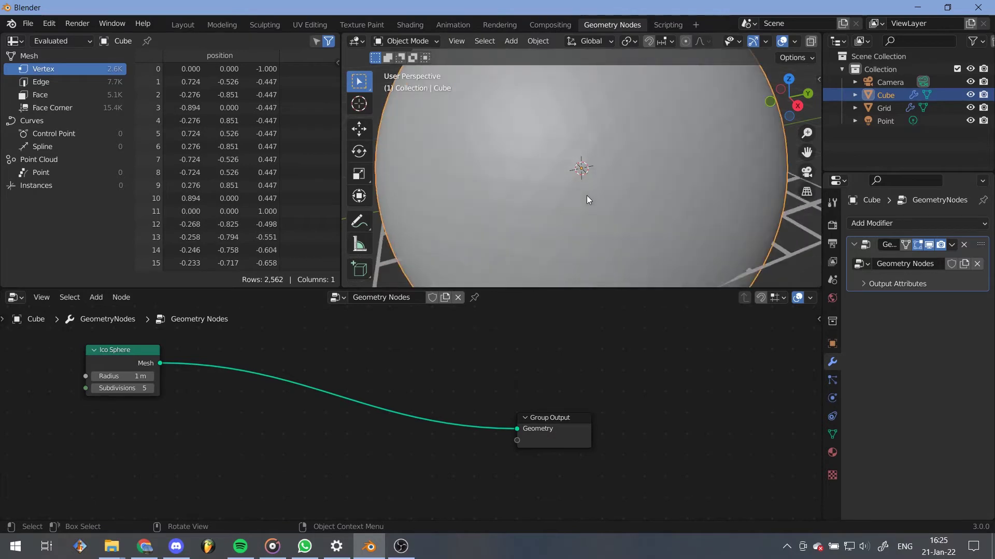
{"action": "scroll", "coordinate": [586, 195], "scroll_direction": "down", "scroll_amount": 4}
{"action": "scroll", "coordinate": [586, 195], "scroll_direction": "down", "scroll_amount": 2}
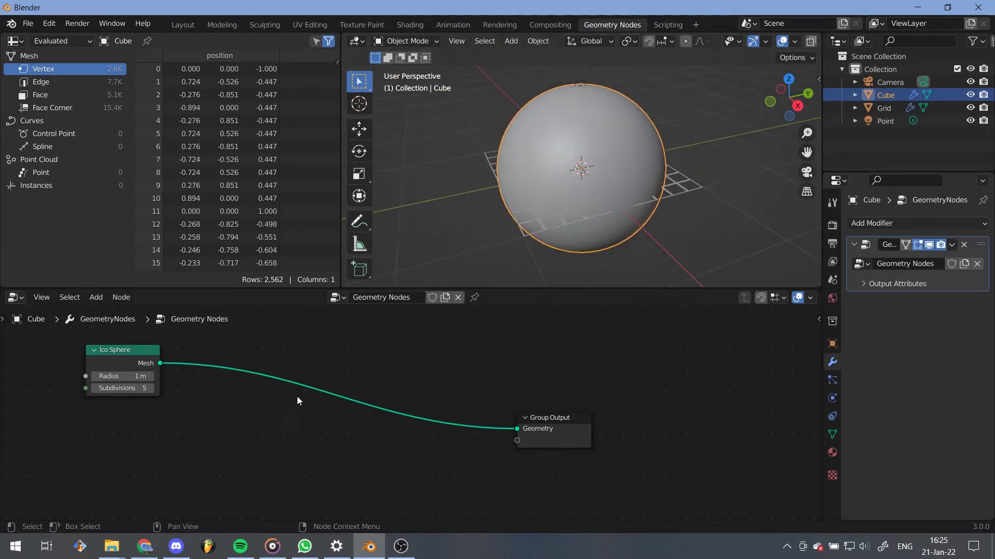
{"action": "key", "text": "shift+a"}
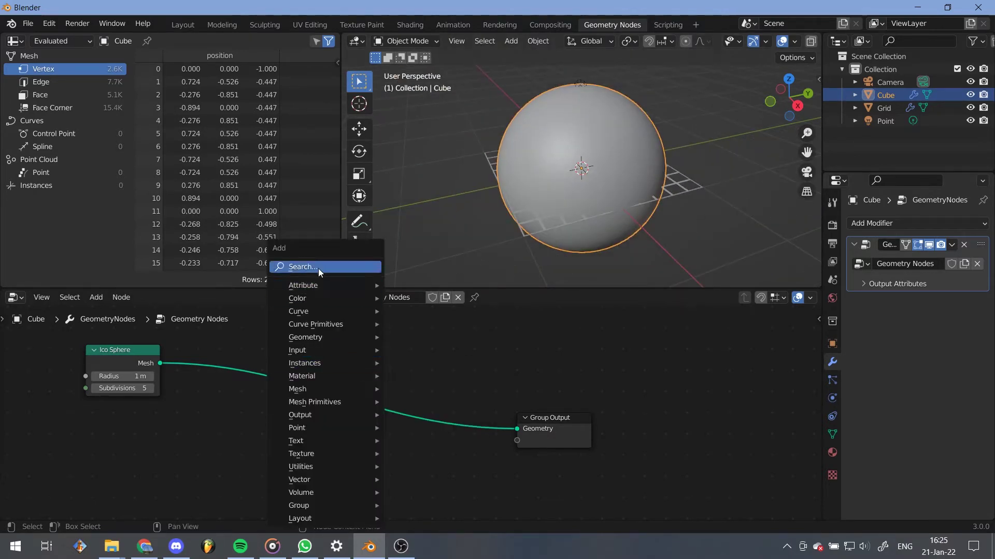
{"action": "left_click", "coordinate": [318, 269]}
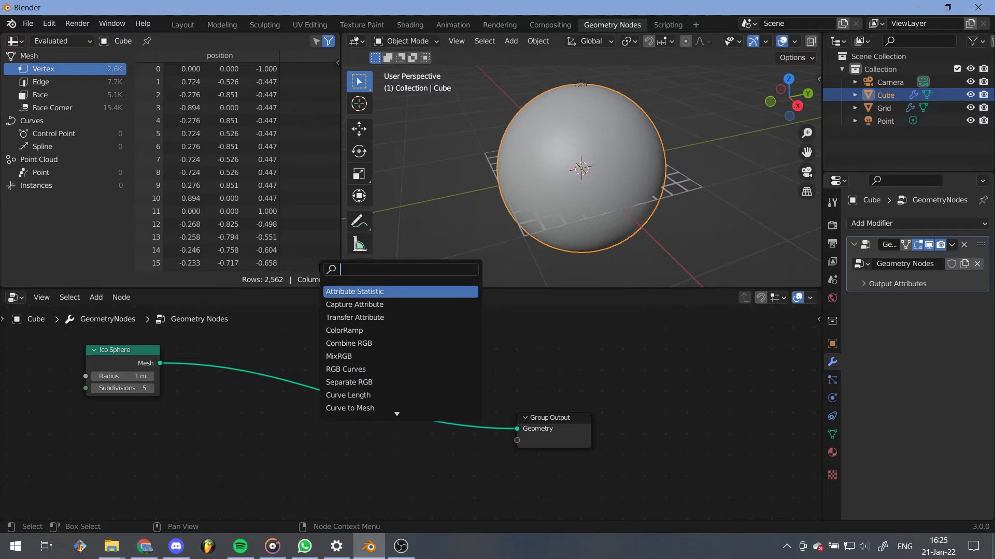
{"action": "type", "text": "tr"}
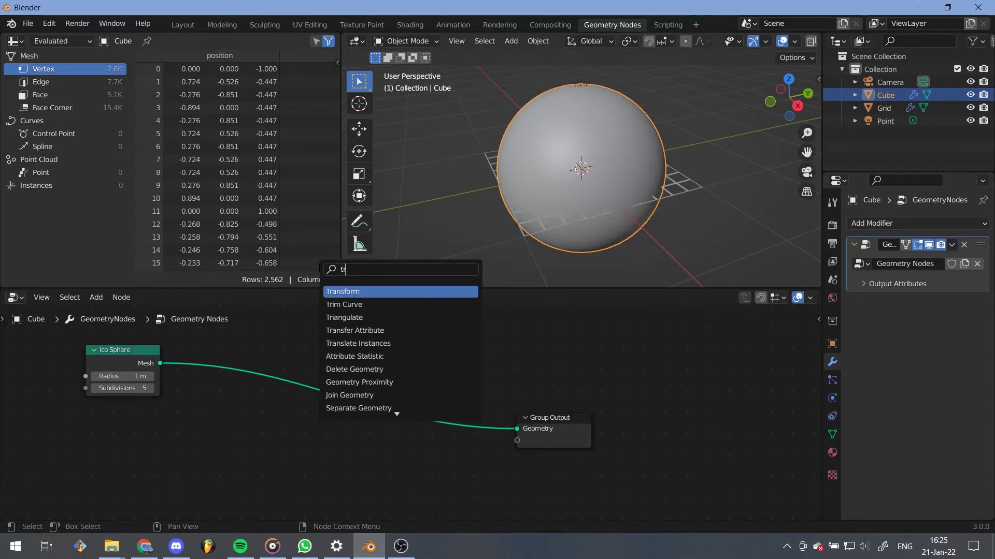
{"action": "left_click", "coordinate": [342, 291]}
{"action": "left_click", "coordinate": [286, 384]}
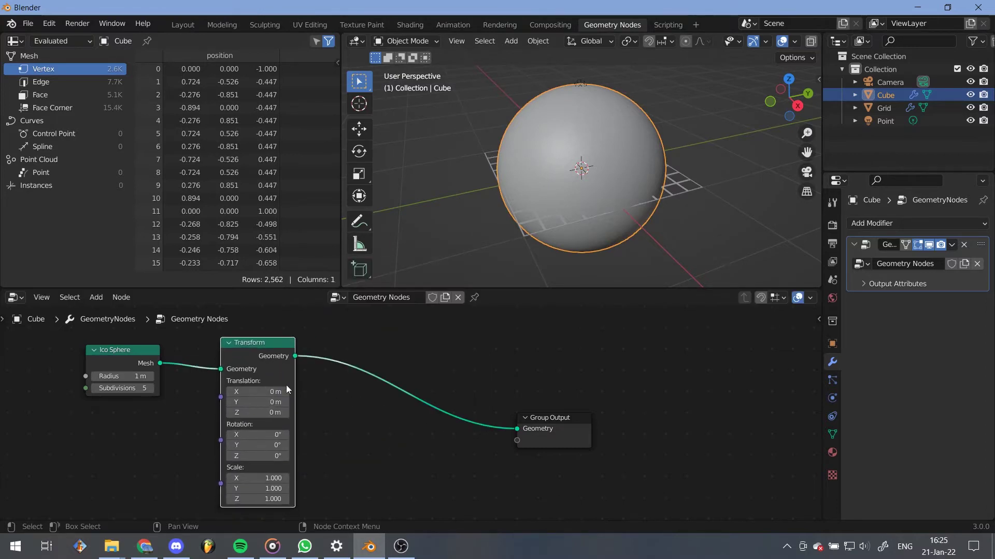
- Set the Transform's Translation Z to 0.5 m and its scale to 0.5 on all axes
{"action": "left_click", "coordinate": [259, 413]}
{"action": "type", "text": "0.5"}
{"action": "key", "text": "Return"}
{"action": "mouse_move", "coordinate": [255, 470]}
{"action": "left_mouse_down"}
{"action": "mouse_move", "coordinate": [255, 444]}
{"action": "mouse_move", "coordinate": [259, 473]}
{"action": "left_mouse_up"}
{"action": "type", "text": "0"}
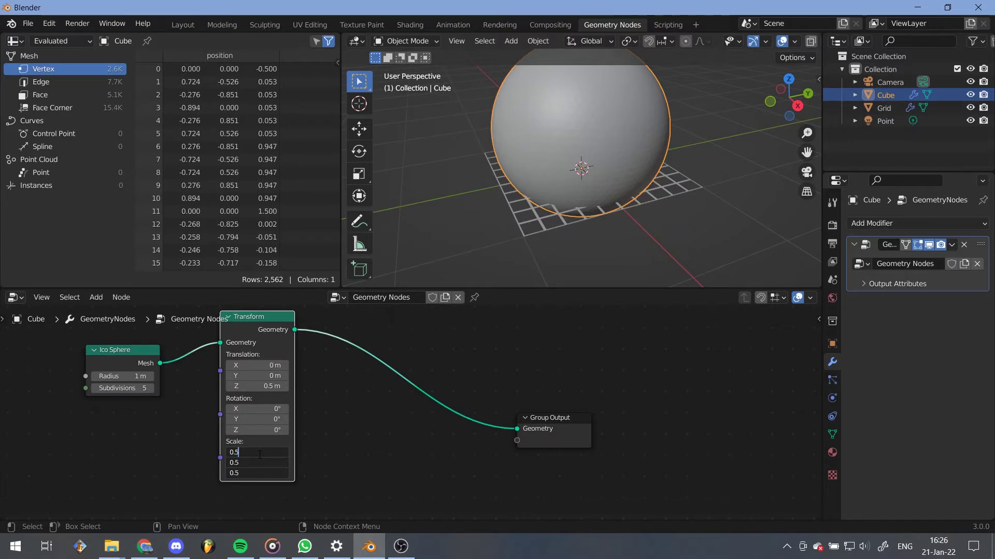
{"action": "key", "text": "Return"}
{"action": "mouse_move", "coordinate": [579, 233]}
{"action": "middle_mouse_down"}
{"action": "mouse_move", "coordinate": [596, 179]}
{"action": "mouse_move", "coordinate": [632, 206]}
{"action": "middle_mouse_up"}
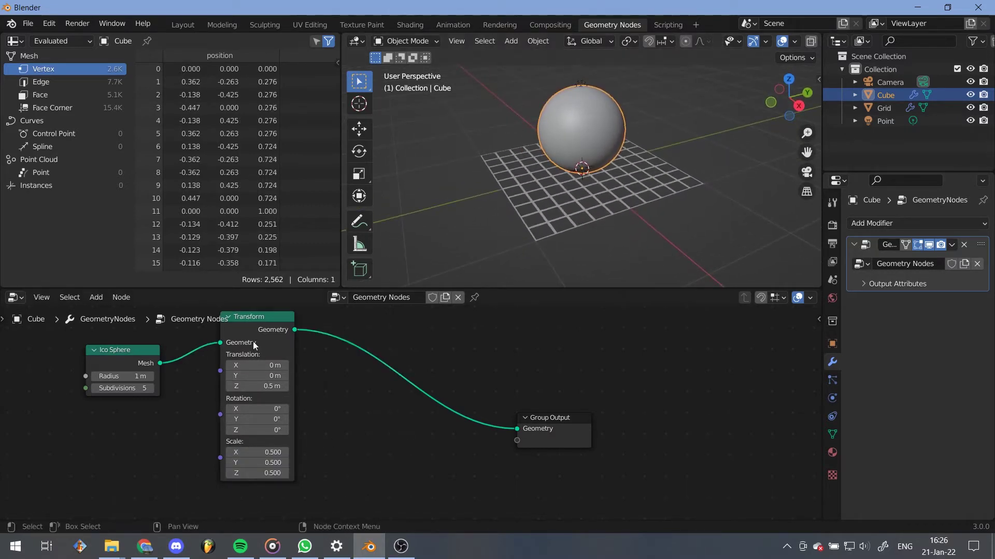
{"action": "left_click_drag", "start_coordinate": [254, 346], "coordinate": [240, 339]}
{"action": "scroll", "coordinate": [243, 357], "scroll_direction": "down", "scroll_amount": 2}
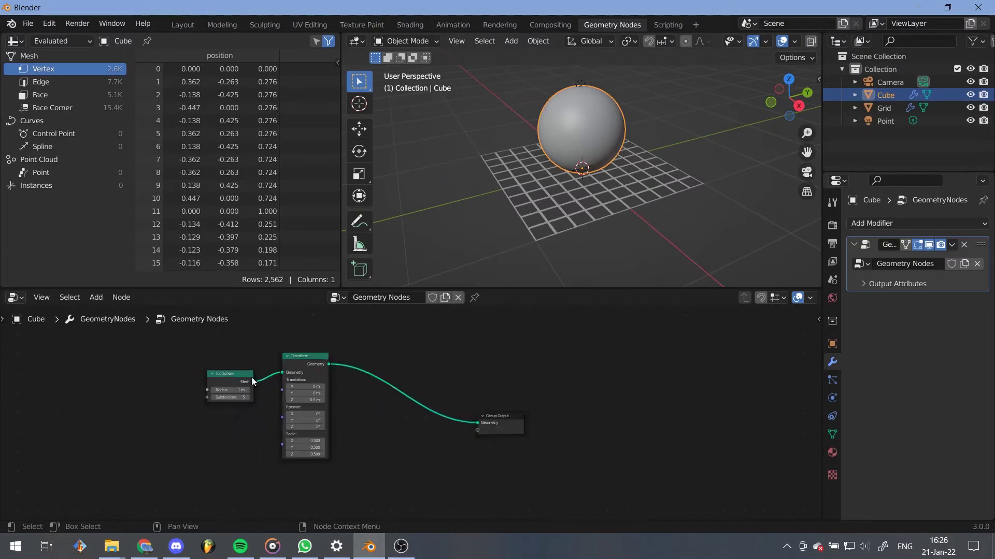
- Tidy the sphere and Transform nodes and pin the sphere's node tree
{"action": "left_click_drag", "start_coordinate": [251, 377], "coordinate": [228, 354]}
{"action": "left_click_drag", "start_coordinate": [300, 356], "coordinate": [269, 341]}
{"action": "middle_click_drag", "start_coordinate": [384, 427], "coordinate": [344, 420]}
{"action": "left_click", "coordinate": [883, 121]}
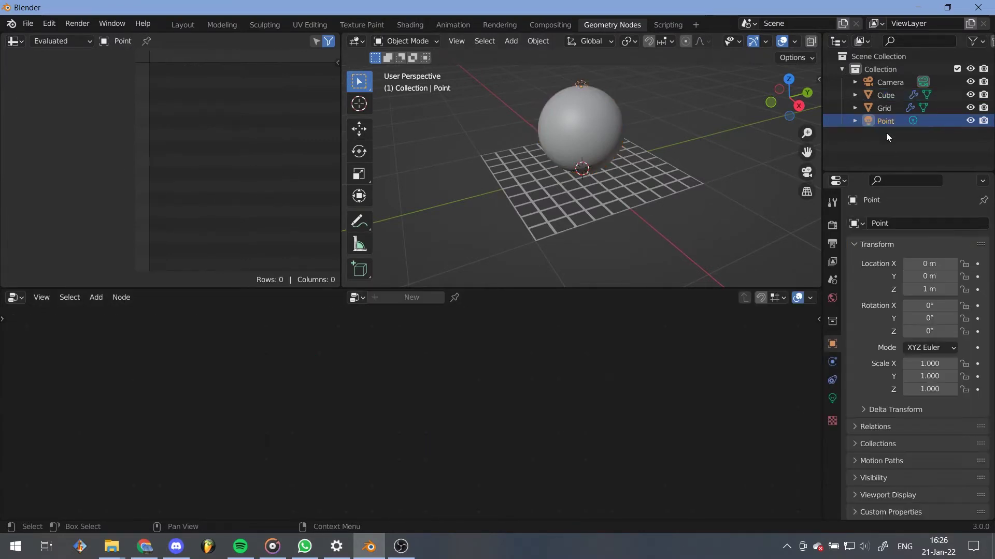
{"action": "left_click", "coordinate": [589, 136]}
{"action": "left_click", "coordinate": [475, 298]}
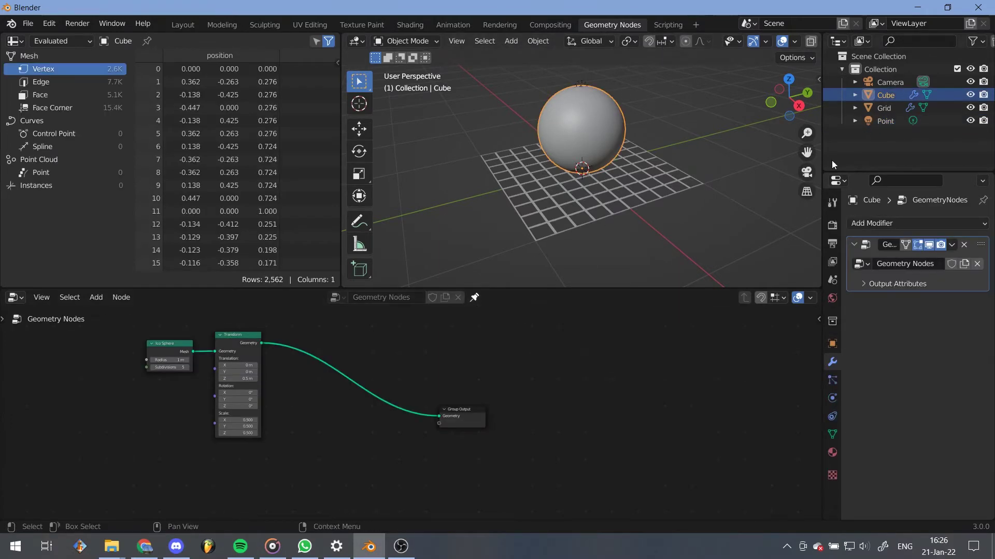
- Drag the Grid and Point light from the Outliner to create Object Info nodes
{"action": "left_click_drag", "start_coordinate": [887, 110], "coordinate": [329, 441]}
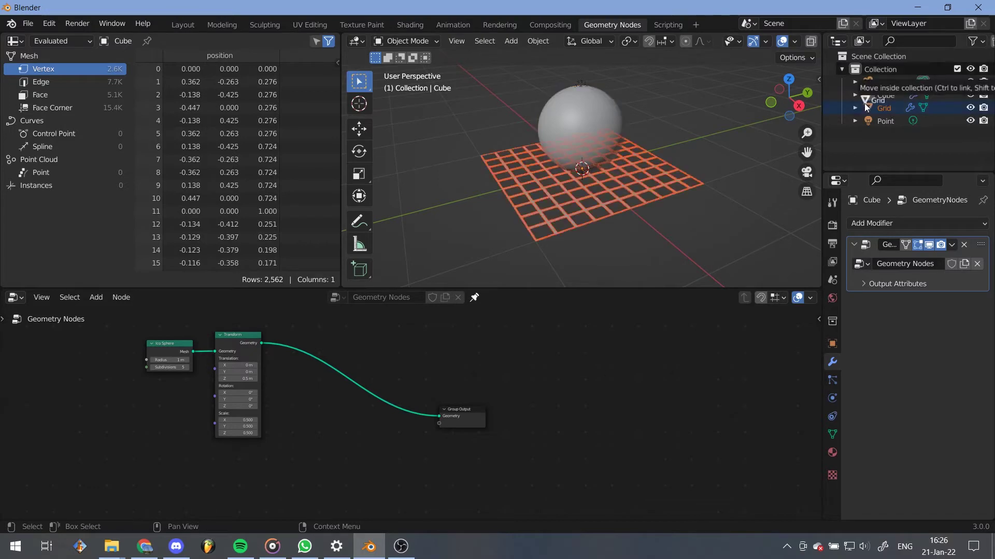
{"action": "middle_click_drag", "start_coordinate": [409, 462], "coordinate": [457, 390]}
{"action": "left_click_drag", "start_coordinate": [397, 373], "coordinate": [207, 415]}
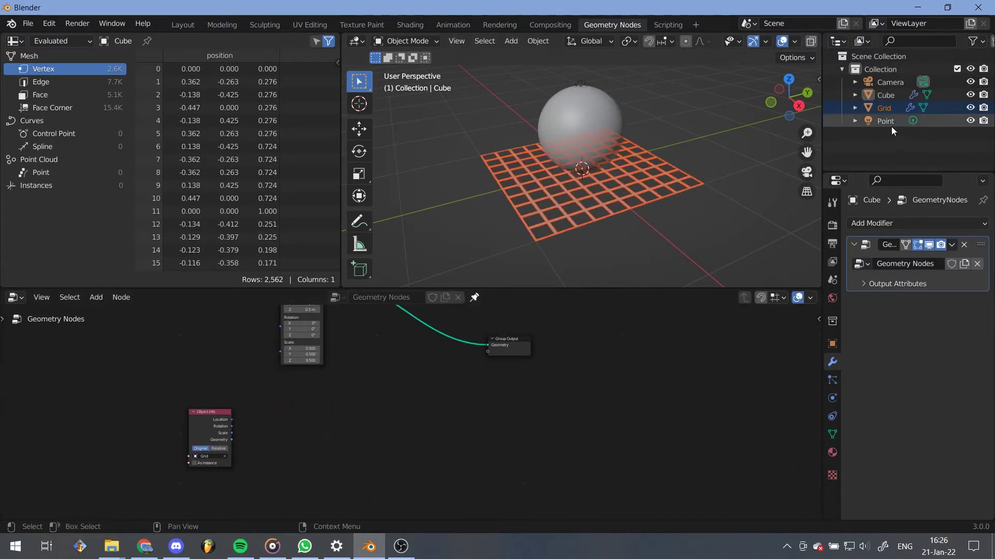
{"action": "mouse_move", "coordinate": [887, 122]}
{"action": "left_mouse_down"}
{"action": "mouse_move", "coordinate": [156, 381]}
{"action": "mouse_move", "coordinate": [169, 392]}
{"action": "mouse_move", "coordinate": [145, 367]}
{"action": "left_mouse_up"}
{"action": "mouse_move", "coordinate": [201, 415]}
{"action": "left_mouse_down"}
{"action": "mouse_move", "coordinate": [197, 401]}
{"action": "mouse_move", "coordinate": [123, 426]}
{"action": "left_mouse_up"}
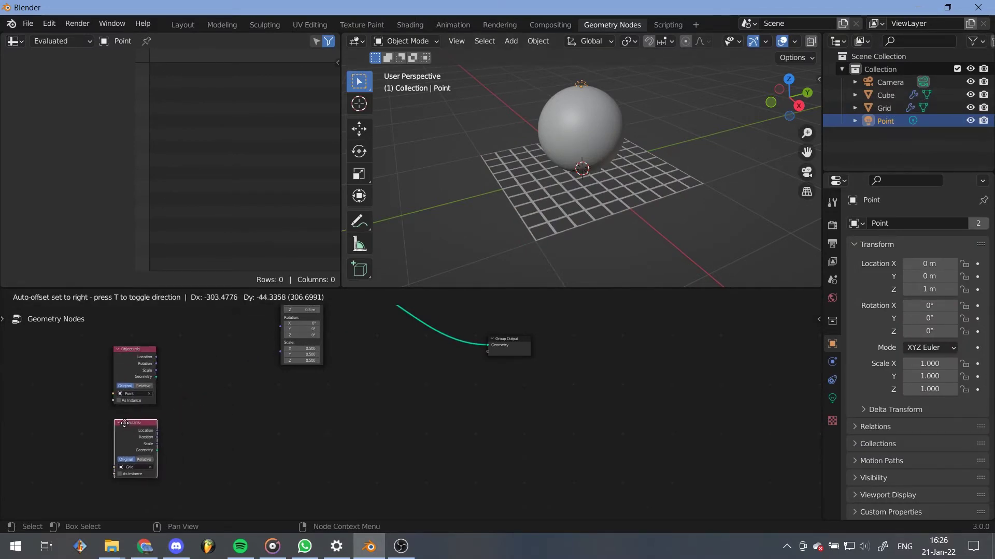
{"action": "middle_click_drag", "start_coordinate": [308, 387], "coordinate": [356, 431]}
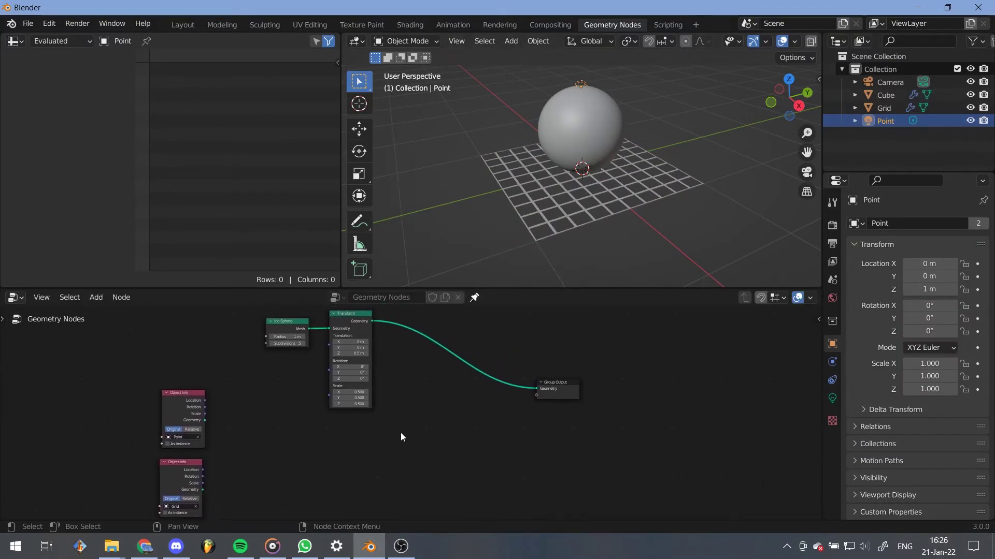
- Insert a Delete Geometry node just before the Group Output
{"action": "key", "text": "shift+a"}
{"action": "left_click", "coordinate": [331, 265]}
{"action": "type", "text": "de"}
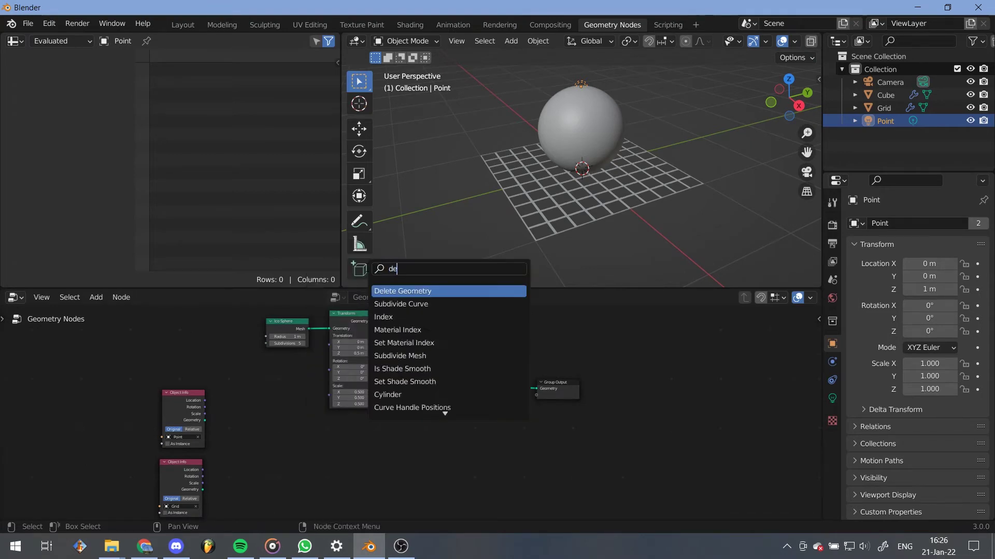
{"action": "type", "text": "le"}
{"action": "left_click", "coordinate": [418, 291]}
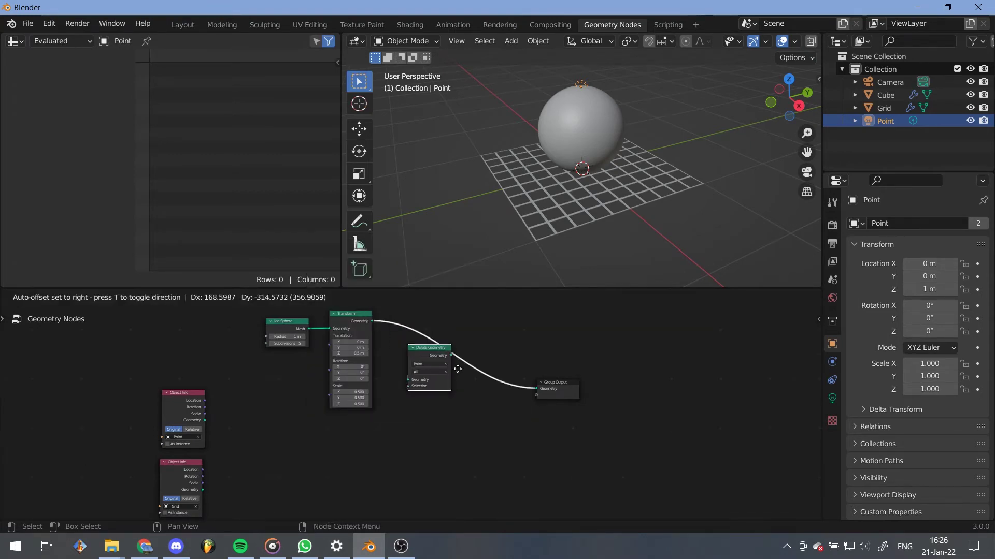
{"action": "left_click", "coordinate": [507, 399]}
{"action": "middle_click_drag", "start_coordinate": [514, 442], "coordinate": [483, 415]}
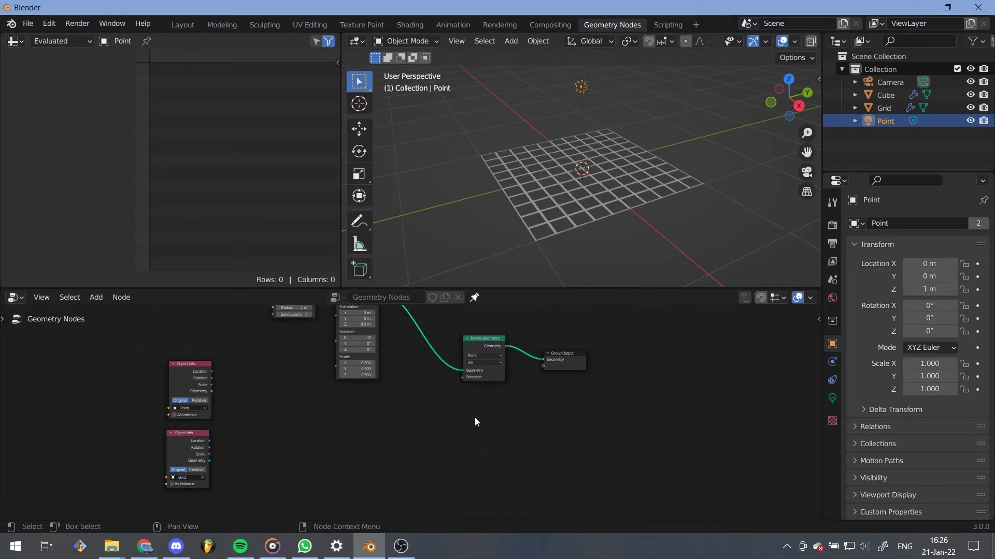
- Add a Raycast node to the tree
{"action": "key", "text": "shift+a"}
{"action": "left_click", "coordinate": [438, 271]}
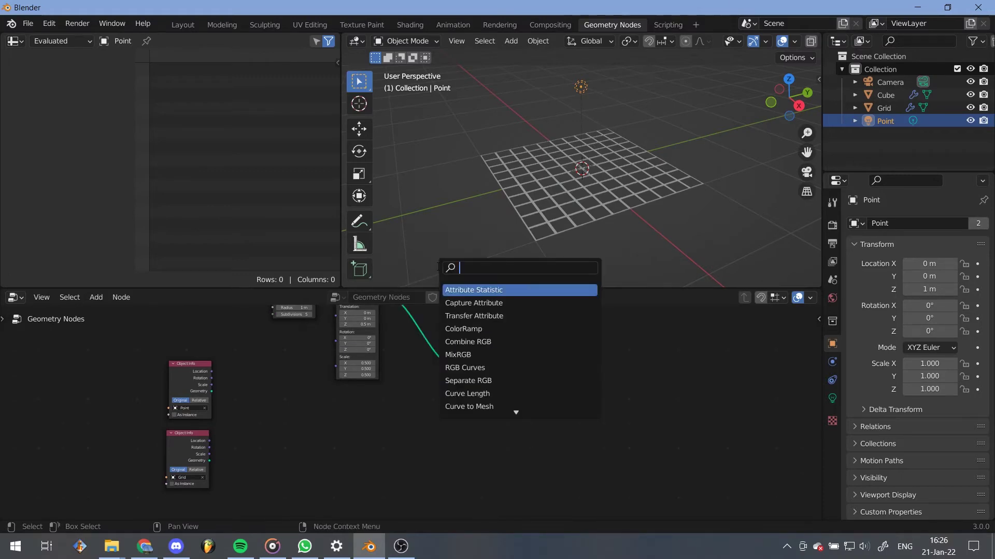
{"action": "type", "text": "rayca"}
{"action": "key", "text": "Return"}
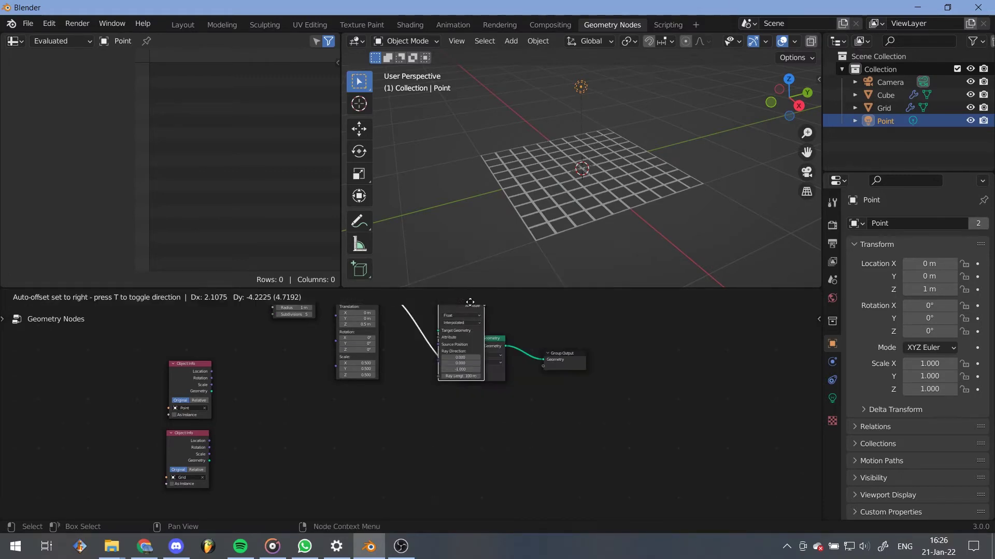
{"action": "left_click", "coordinate": [414, 421]}
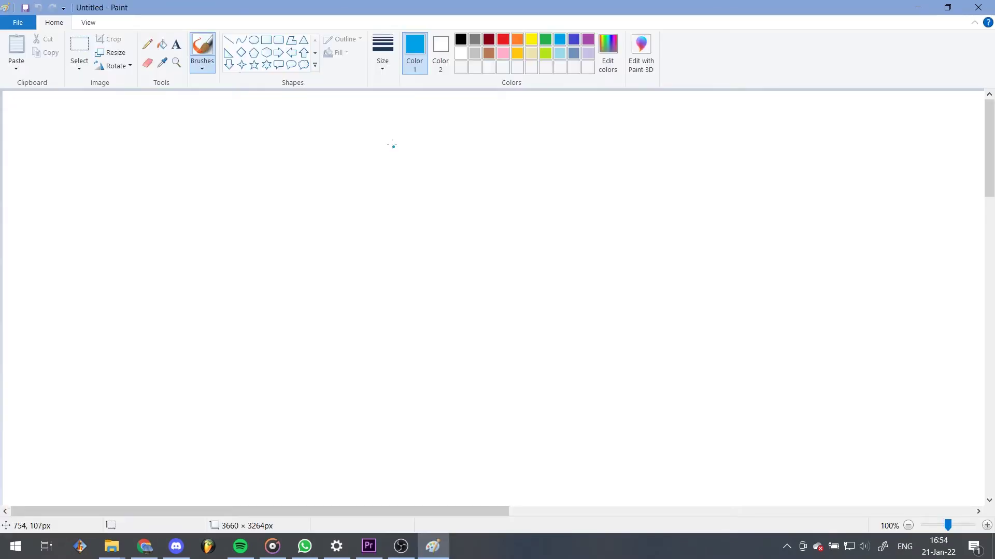
- Sketch in blue a lamp with rays, a ground line and a sphere
{"action": "mouse_move", "coordinate": [391, 138]}
{"action": "left_mouse_down"}
{"action": "mouse_move", "coordinate": [310, 144]}
{"action": "mouse_move", "coordinate": [299, 125]}
{"action": "left_mouse_up"}
{"action": "left_click_drag", "start_coordinate": [362, 117], "coordinate": [301, 105]}
{"action": "left_click_drag", "start_coordinate": [430, 117], "coordinate": [457, 102]}
{"action": "mouse_move", "coordinate": [429, 125]}
{"action": "left_mouse_down"}
{"action": "mouse_move", "coordinate": [469, 118]}
{"action": "mouse_move", "coordinate": [454, 138]}
{"action": "left_mouse_up"}
{"action": "left_click", "coordinate": [449, 147]}
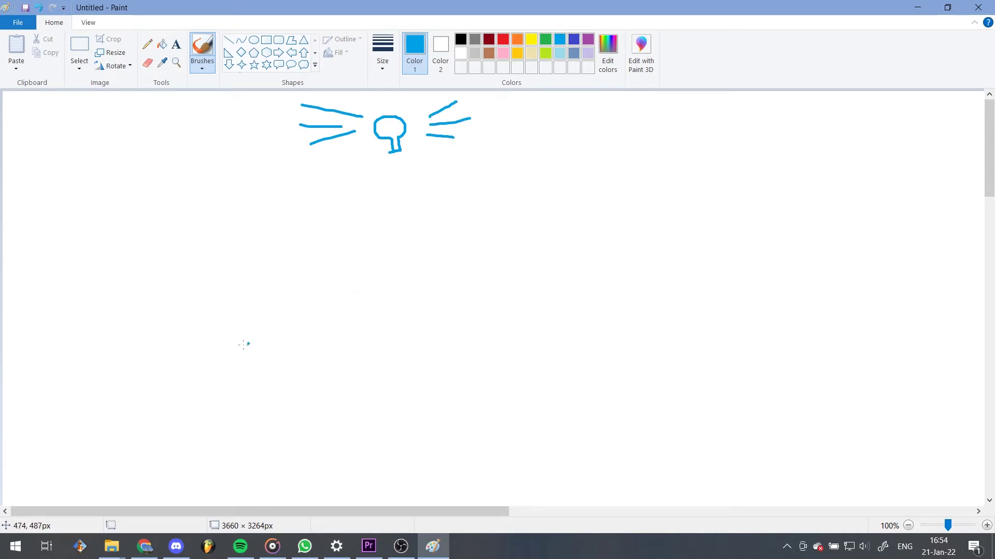
{"action": "left_click_drag", "start_coordinate": [153, 373], "coordinate": [735, 372]}
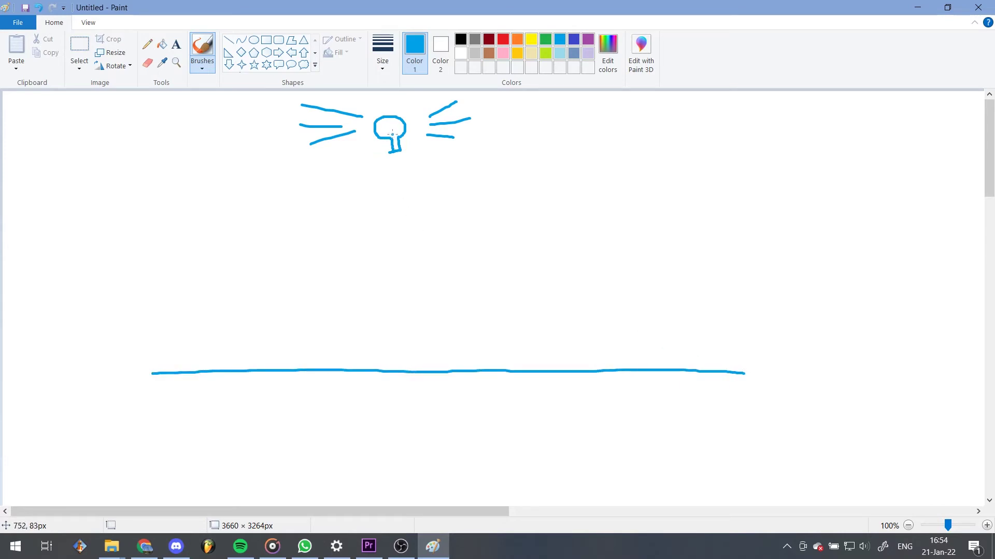
{"action": "mouse_move", "coordinate": [393, 134]}
{"action": "left_mouse_down"}
{"action": "mouse_move", "coordinate": [349, 144]}
{"action": "mouse_move", "coordinate": [292, 227]}
{"action": "mouse_move", "coordinate": [300, 305]}
{"action": "mouse_move", "coordinate": [340, 355]}
{"action": "mouse_move", "coordinate": [391, 372]}
{"action": "mouse_move", "coordinate": [493, 355]}
{"action": "mouse_move", "coordinate": [542, 289]}
{"action": "mouse_move", "coordinate": [540, 216]}
{"action": "mouse_move", "coordinate": [491, 147]}
{"action": "mouse_move", "coordinate": [390, 129]}
{"action": "left_mouse_up"}
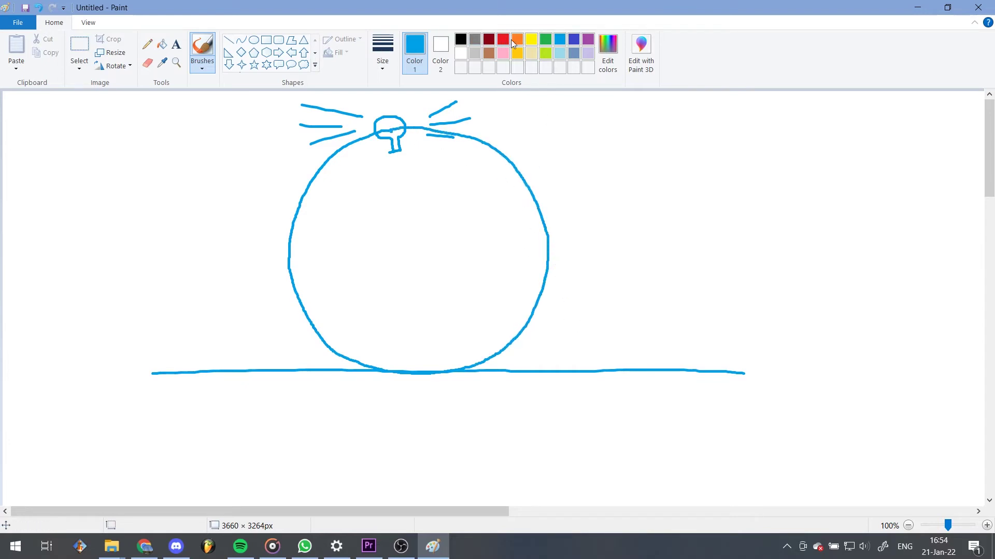
- Draw black ray and position arrows, labelling them VLpos and Vpos
{"action": "left_click", "coordinate": [461, 41]}
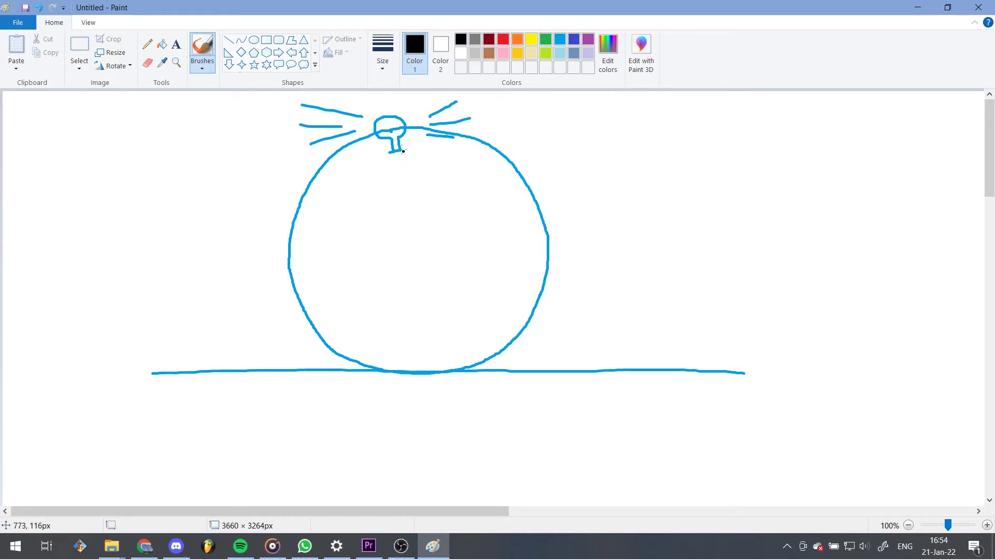
{"action": "left_click_drag", "start_coordinate": [391, 130], "coordinate": [822, 372]}
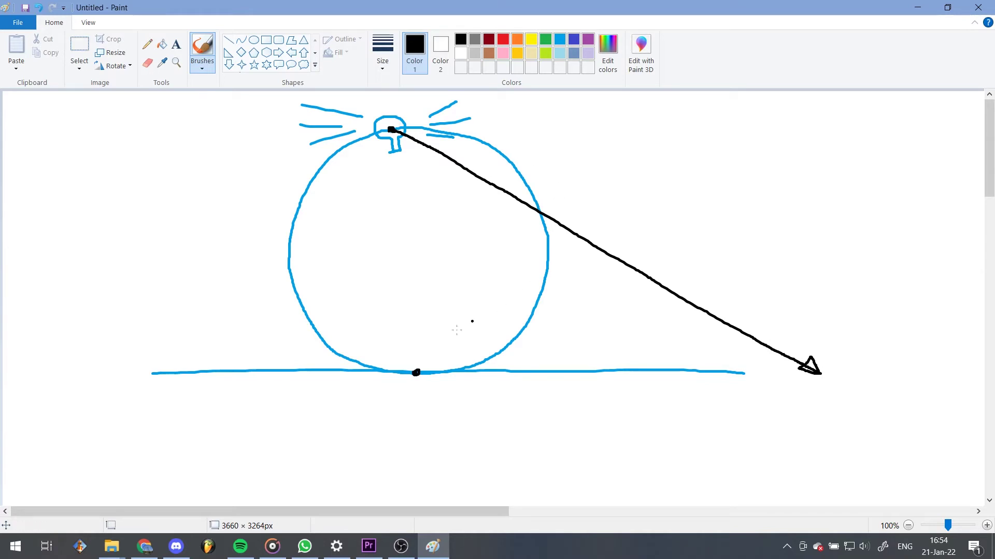
{"action": "left_click_drag", "start_coordinate": [416, 370], "coordinate": [394, 133]}
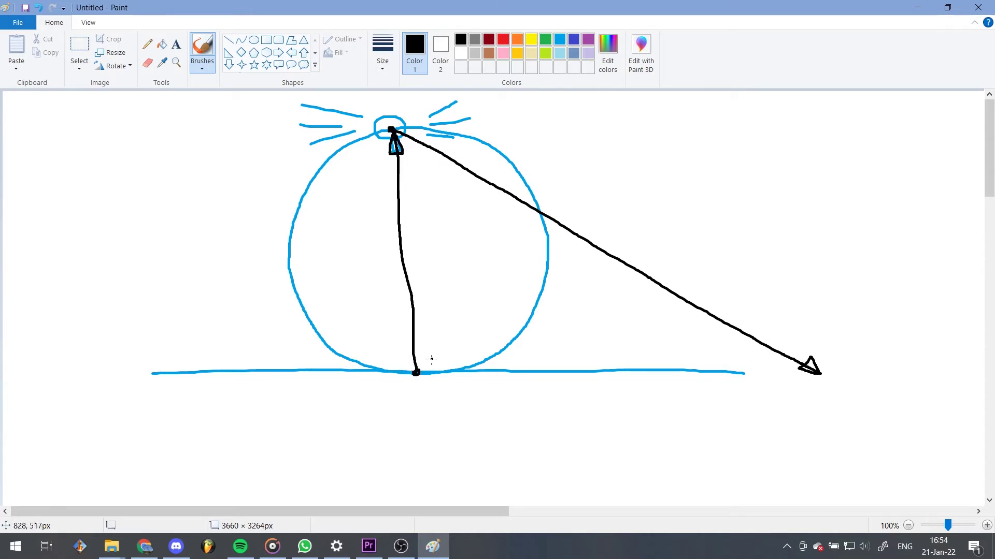
{"action": "left_click_drag", "start_coordinate": [415, 372], "coordinate": [550, 222]}
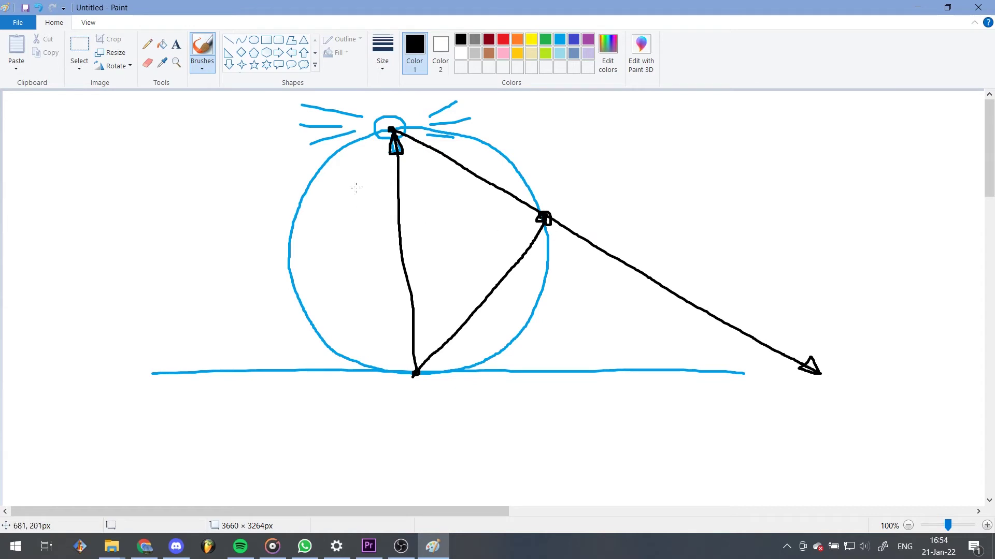
{"action": "mouse_move", "coordinate": [347, 235]}
{"action": "left_mouse_down"}
{"action": "mouse_move", "coordinate": [366, 244]}
{"action": "mouse_move", "coordinate": [361, 214]}
{"action": "left_mouse_up"}
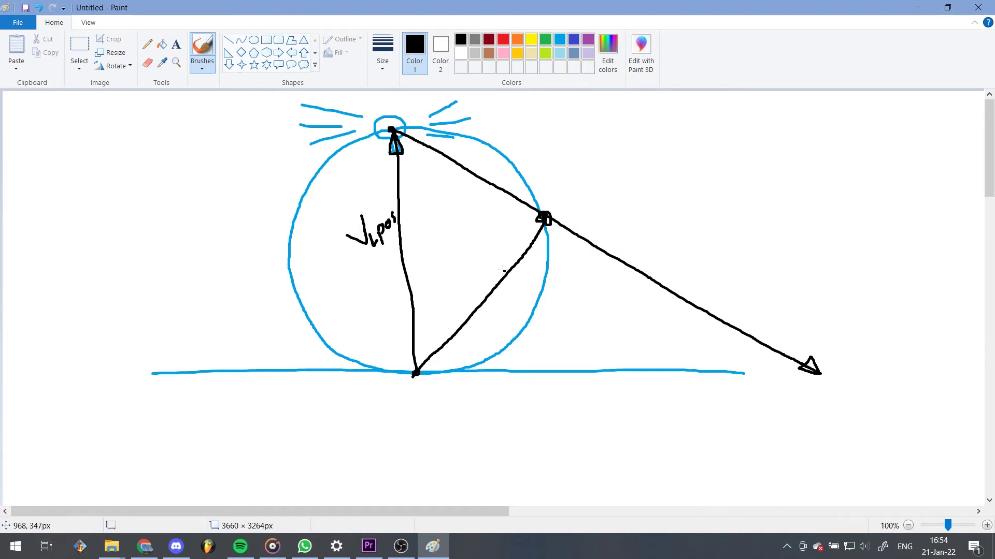
{"action": "mouse_move", "coordinate": [475, 253]}
{"action": "left_mouse_down"}
{"action": "mouse_move", "coordinate": [494, 263]}
{"action": "mouse_move", "coordinate": [490, 239]}
{"action": "mouse_move", "coordinate": [508, 265]}
{"action": "left_mouse_up"}
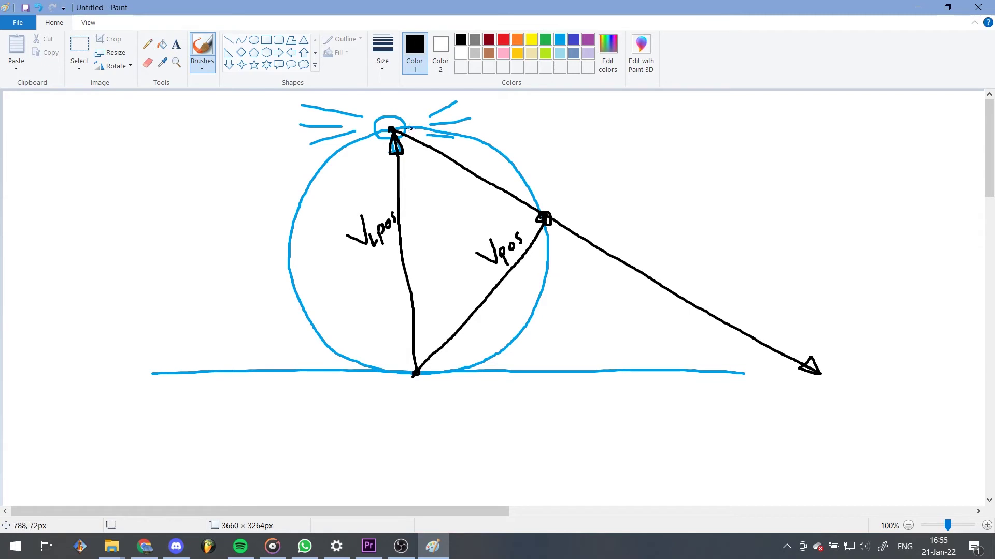
{"action": "left_click_drag", "start_coordinate": [406, 137], "coordinate": [548, 212]}
- Write the formula 'VRay dir = Vpos − VLpos' beside the ray in red and black
{"action": "left_click", "coordinate": [503, 39]}
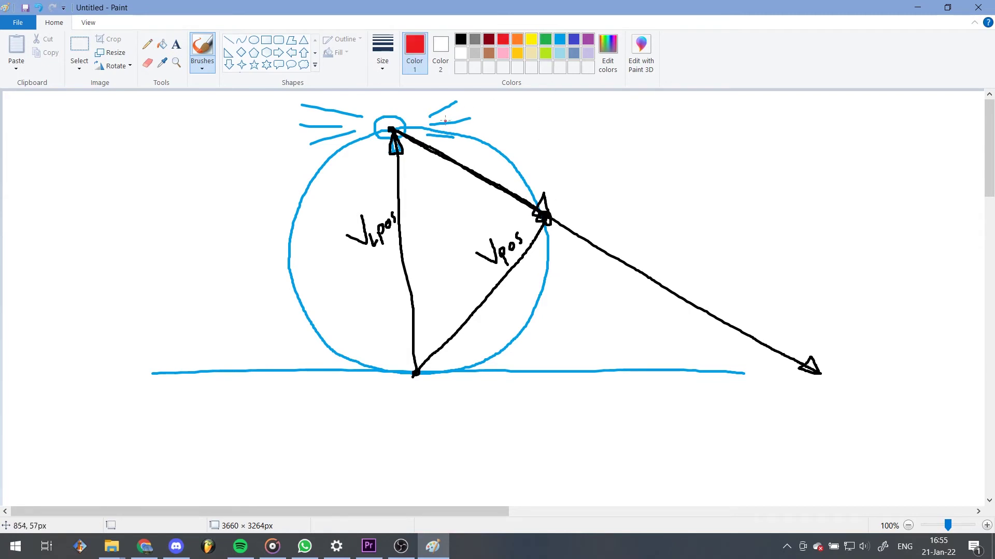
{"action": "mouse_move", "coordinate": [473, 149]}
{"action": "left_mouse_down"}
{"action": "mouse_move", "coordinate": [484, 167]}
{"action": "mouse_move", "coordinate": [490, 140]}
{"action": "mouse_move", "coordinate": [498, 172]}
{"action": "mouse_move", "coordinate": [552, 165]}
{"action": "left_mouse_up"}
{"action": "mouse_move", "coordinate": [555, 155]}
{"action": "left_mouse_down"}
{"action": "mouse_move", "coordinate": [638, 136]}
{"action": "mouse_move", "coordinate": [642, 172]}
{"action": "mouse_move", "coordinate": [654, 155]}
{"action": "left_mouse_up"}
{"action": "left_click", "coordinate": [460, 39]}
{"action": "left_click_drag", "start_coordinate": [670, 151], "coordinate": [667, 159]}
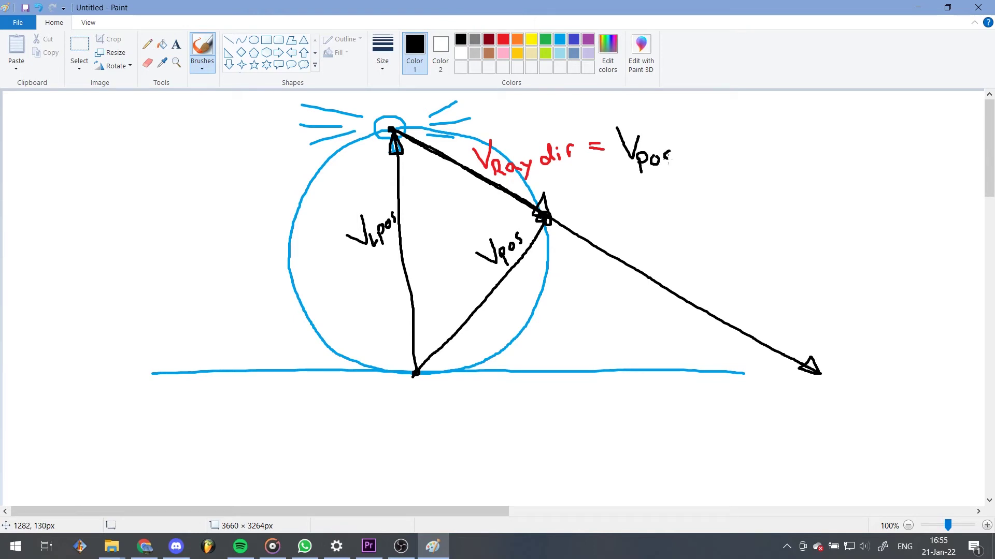
{"action": "mouse_move", "coordinate": [704, 128]}
{"action": "left_mouse_down"}
{"action": "mouse_move", "coordinate": [737, 130]}
{"action": "mouse_move", "coordinate": [753, 169]}
{"action": "mouse_move", "coordinate": [777, 170]}
{"action": "left_mouse_up"}
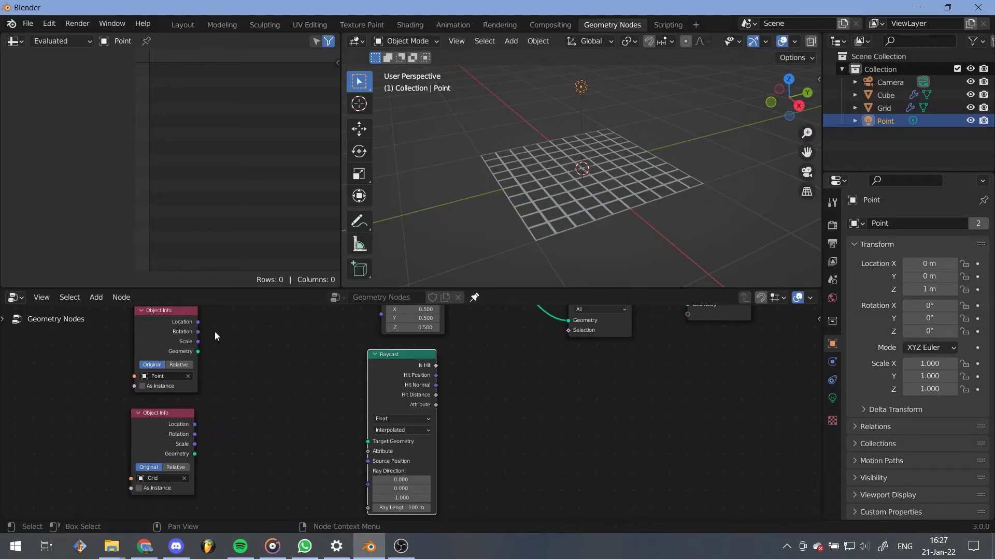
- Link the Point's Location to Raycast Source Position and add a vector Add node
{"action": "left_click_drag", "start_coordinate": [198, 322], "coordinate": [367, 469]}
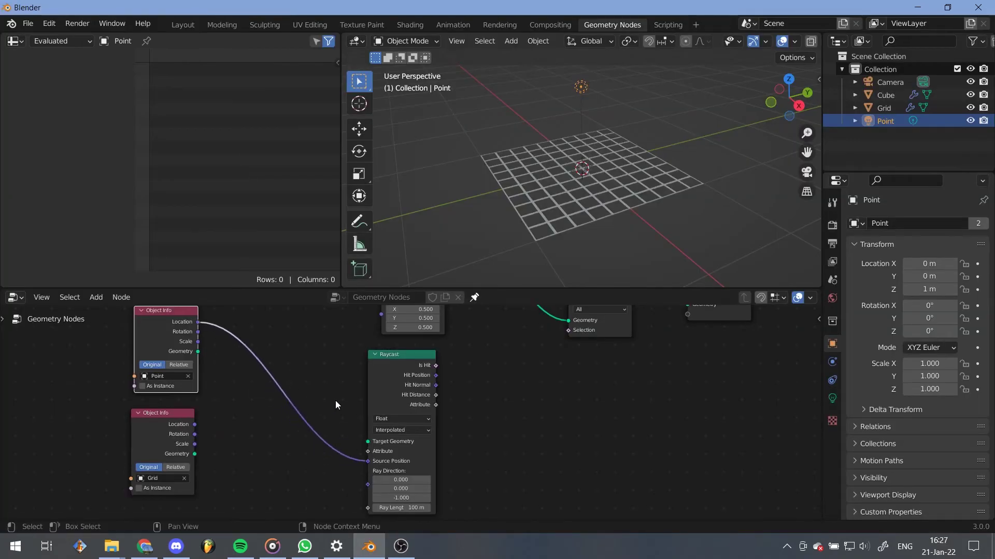
{"action": "key", "text": "shift+a"}
{"action": "left_click", "coordinate": [313, 267]}
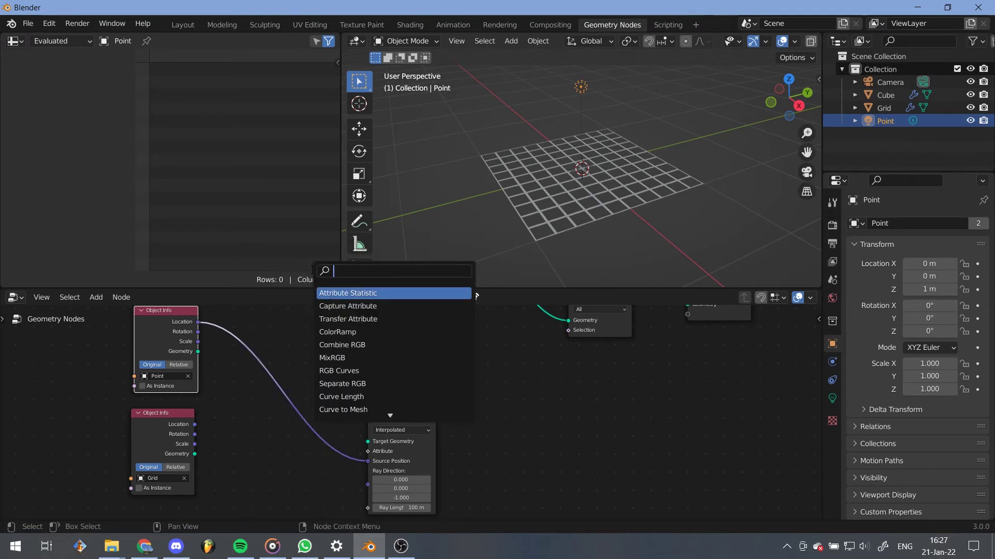
{"action": "type", "text": "vecto"}
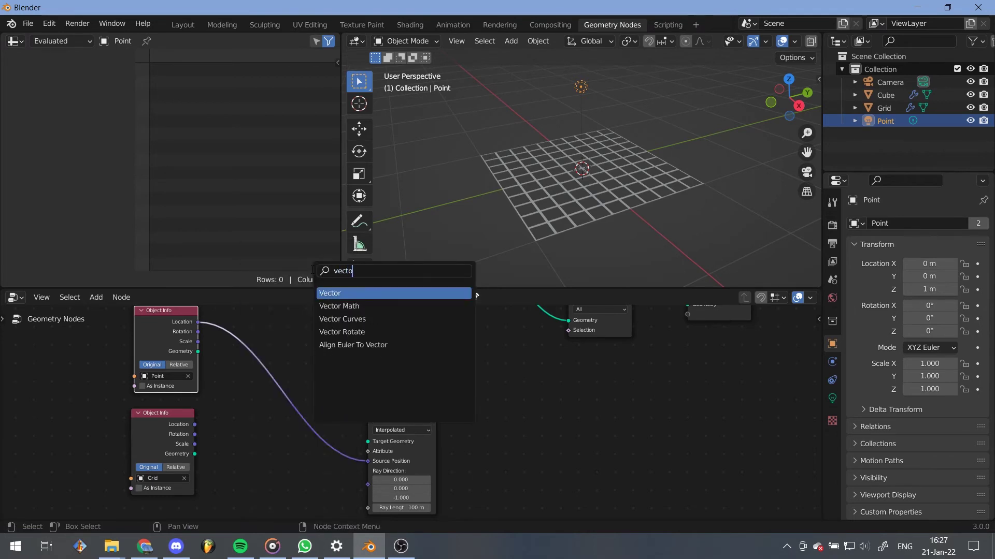
{"action": "left_click", "coordinate": [342, 306]}
{"action": "left_click", "coordinate": [267, 409]}
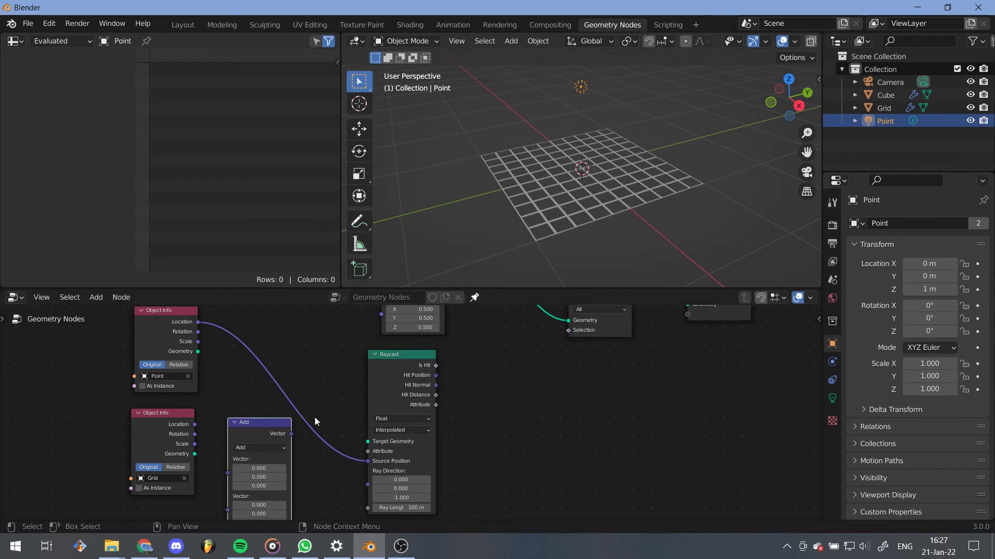
{"action": "middle_click_drag", "start_coordinate": [334, 391], "coordinate": [341, 356]}
{"action": "key", "text": "g"}
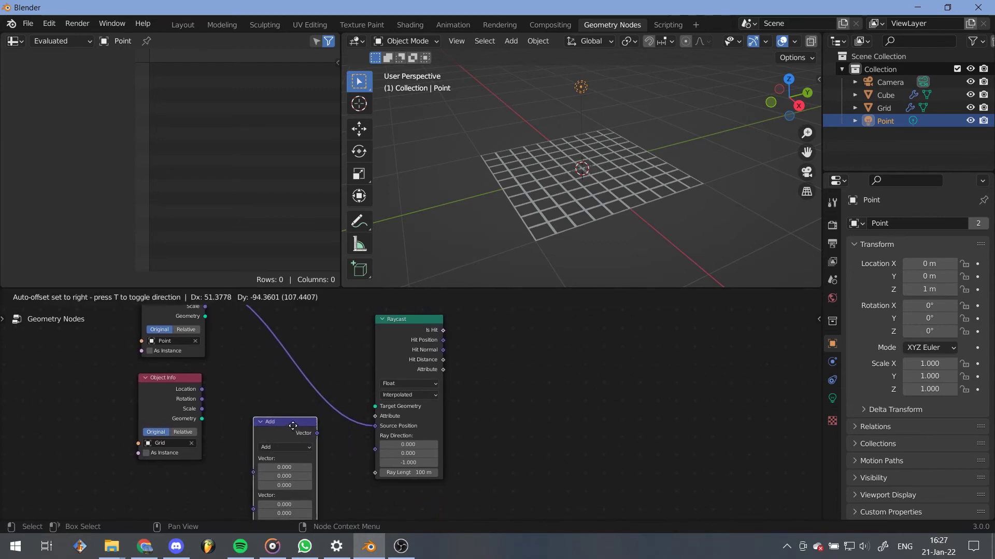
{"action": "left_click", "coordinate": [256, 390]}
- Link Grid Geometry to Raycast Target Geometry and stack the Grid info node above the Point info node
{"action": "mouse_move", "coordinate": [206, 421]}
{"action": "left_mouse_down"}
{"action": "mouse_move", "coordinate": [219, 403]}
{"action": "mouse_move", "coordinate": [377, 407]}
{"action": "left_mouse_up"}
{"action": "left_click_drag", "start_coordinate": [295, 431], "coordinate": [302, 446]}
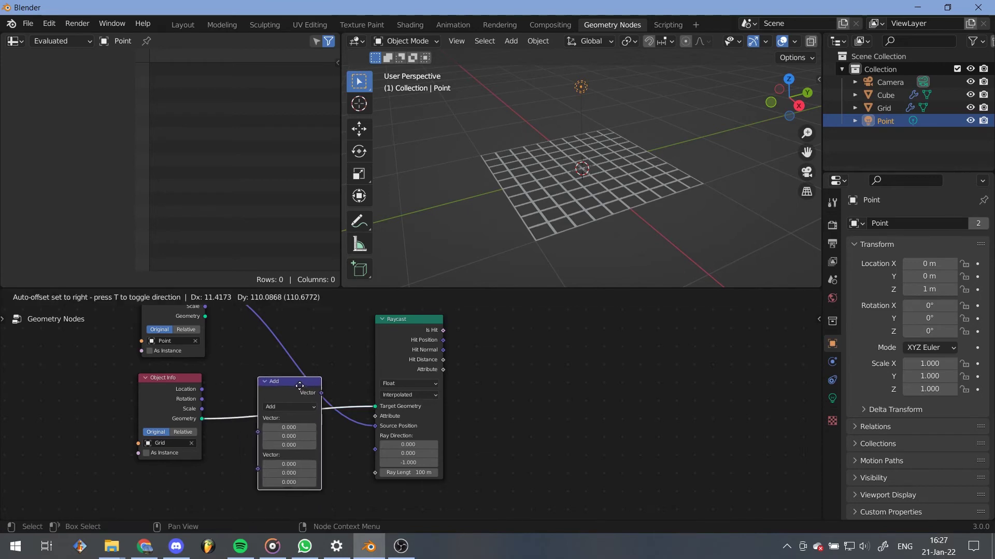
{"action": "scroll", "coordinate": [303, 410], "scroll_direction": "down", "scroll_amount": 1}
{"action": "mouse_move", "coordinate": [293, 396]}
{"action": "middle_mouse_down"}
{"action": "mouse_move", "coordinate": [238, 435]}
{"action": "mouse_move", "coordinate": [292, 388]}
{"action": "mouse_move", "coordinate": [306, 349]}
{"action": "middle_mouse_up"}
{"action": "scroll", "coordinate": [281, 406], "scroll_direction": "down", "scroll_amount": 1}
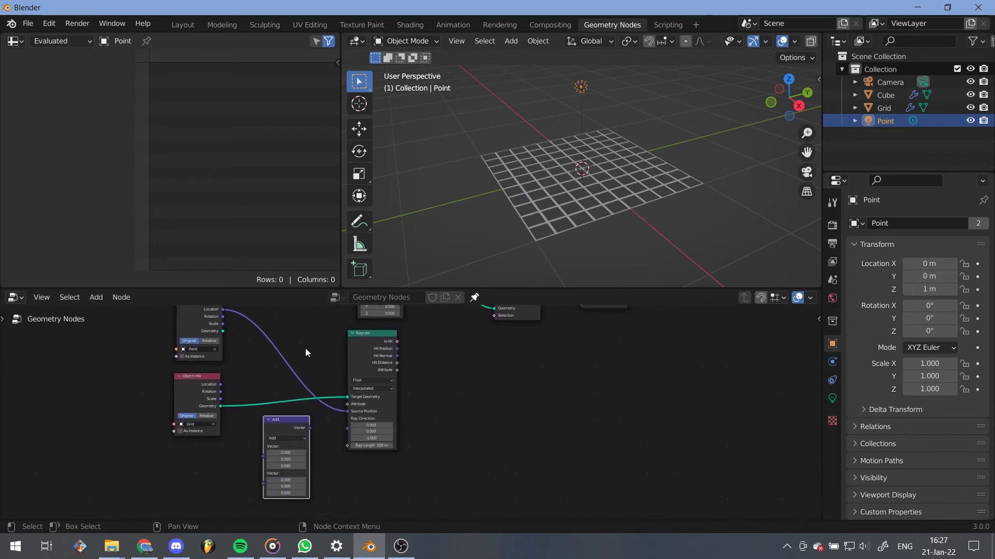
{"action": "middle_click_drag", "start_coordinate": [240, 365], "coordinate": [247, 400]}
{"action": "left_click_drag", "start_coordinate": [218, 412], "coordinate": [312, 336]}
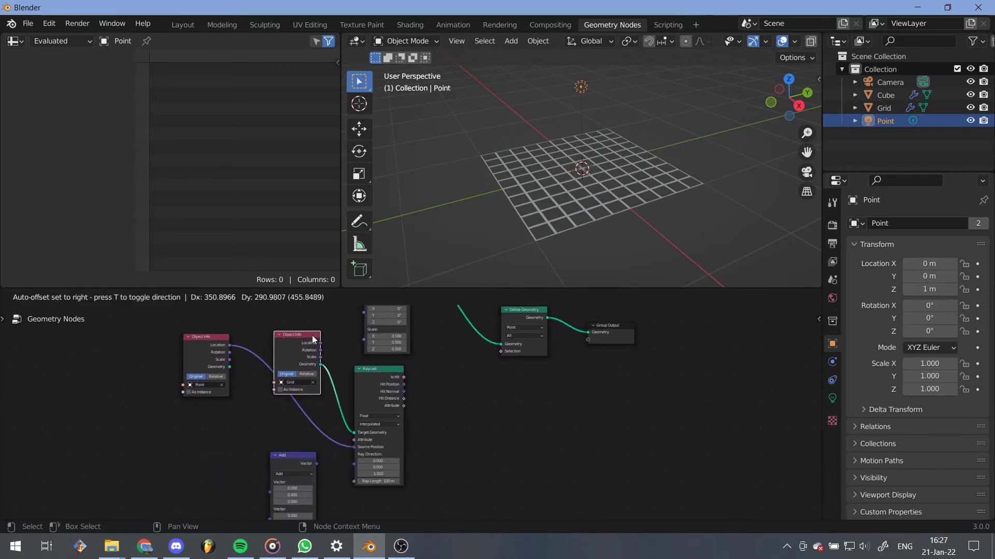
{"action": "left_click_drag", "start_coordinate": [215, 353], "coordinate": [210, 439]}
{"action": "left_click_drag", "start_coordinate": [303, 332], "coordinate": [206, 347]}
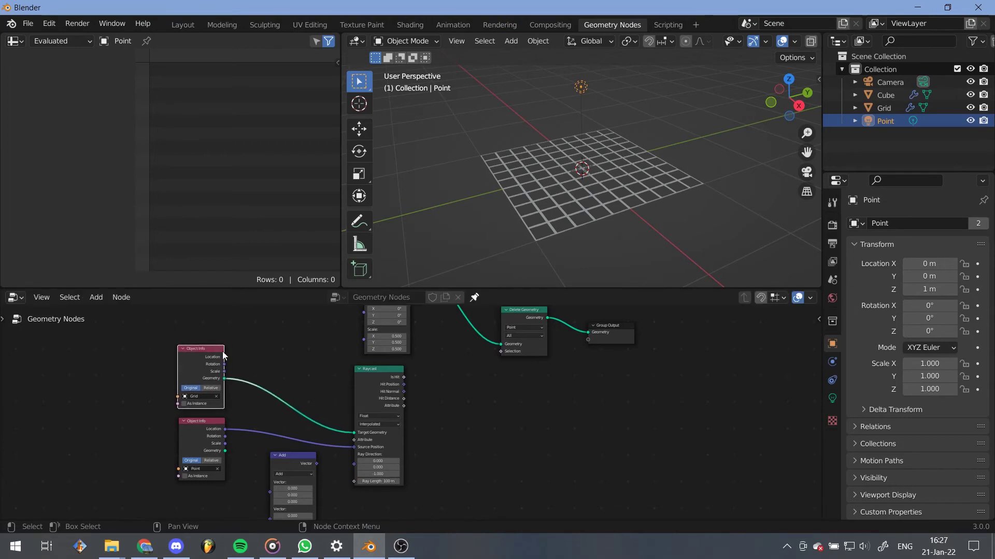
{"action": "left_click", "coordinate": [273, 415]}
{"action": "scroll", "coordinate": [273, 416], "scroll_direction": "up", "scroll_amount": 1}
{"action": "mouse_move", "coordinate": [272, 416]}
{"action": "middle_mouse_down"}
{"action": "mouse_move", "coordinate": [281, 353]}
{"action": "mouse_move", "coordinate": [273, 356]}
{"action": "middle_mouse_up"}
- Add a Position input node below the Point Object Info node
{"action": "key", "text": "shift+a"}
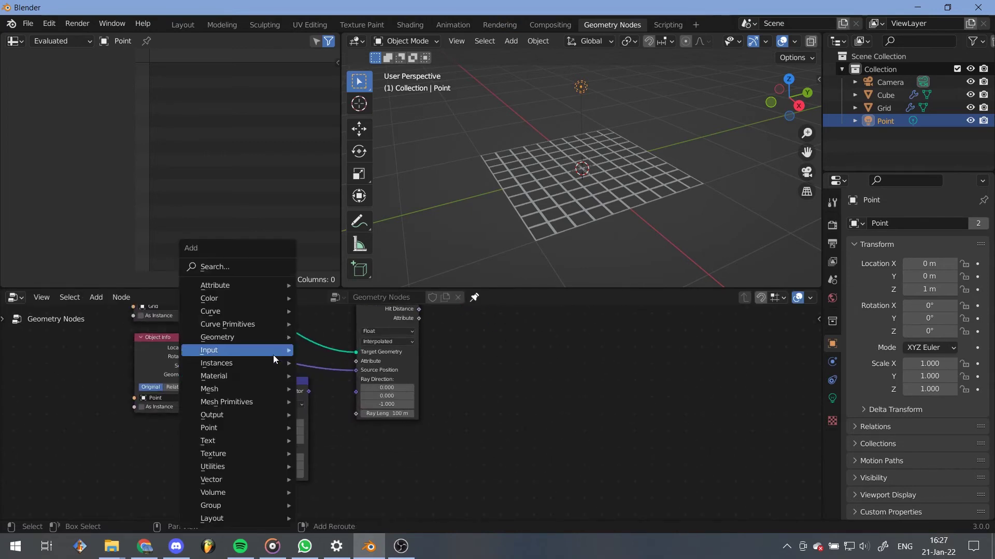
{"action": "left_click", "coordinate": [247, 270]}
{"action": "type", "text": "pos"}
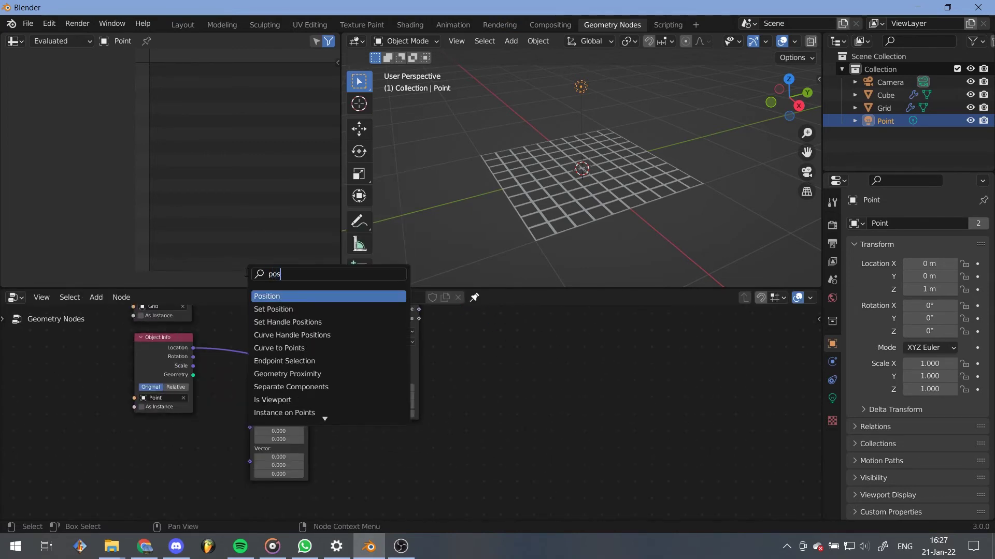
{"action": "left_click", "coordinate": [290, 293]}
{"action": "left_click", "coordinate": [178, 446]}
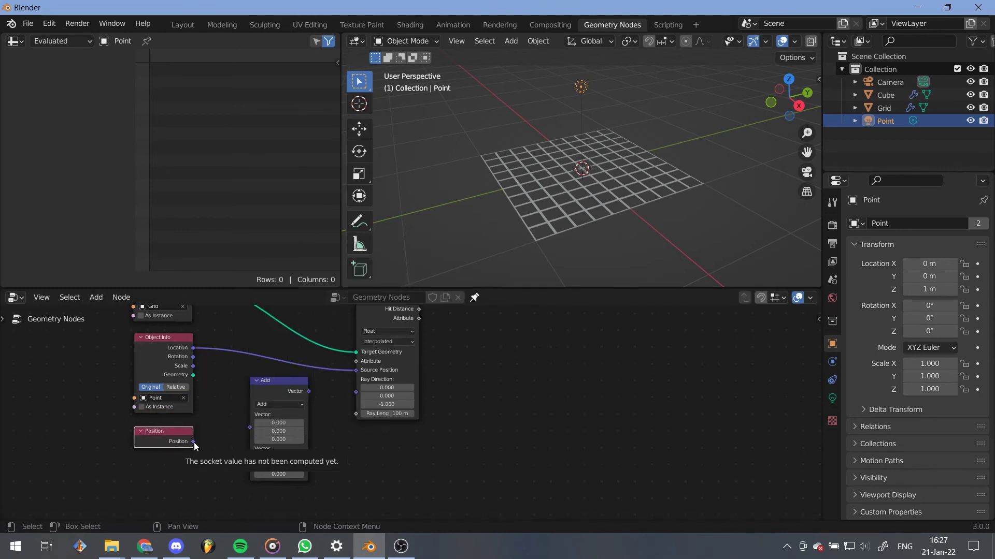
- Make the vector node Subtract Position minus Point Location, feeding Raycast Ray Direction
{"action": "left_click_drag", "start_coordinate": [194, 442], "coordinate": [247, 431]}
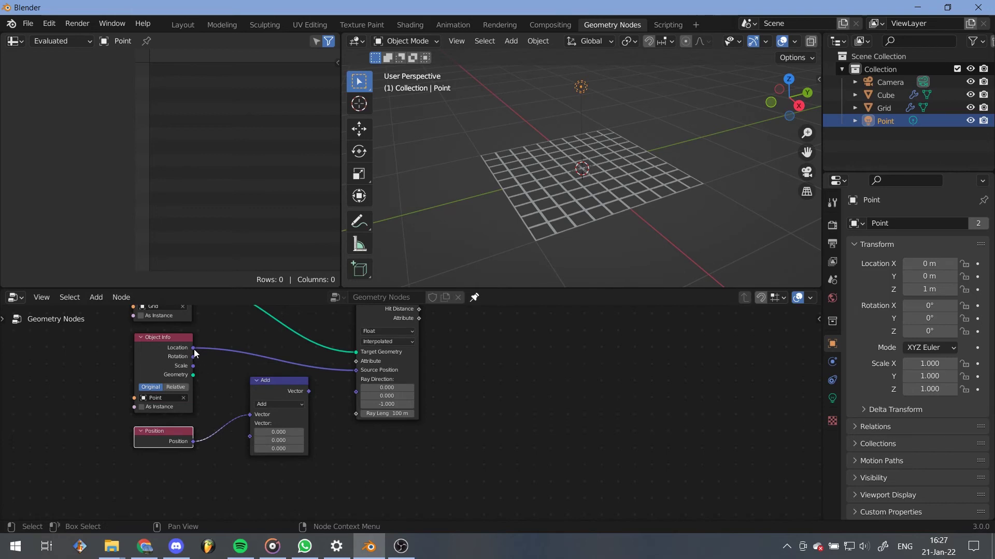
{"action": "left_click_drag", "start_coordinate": [194, 349], "coordinate": [249, 423]}
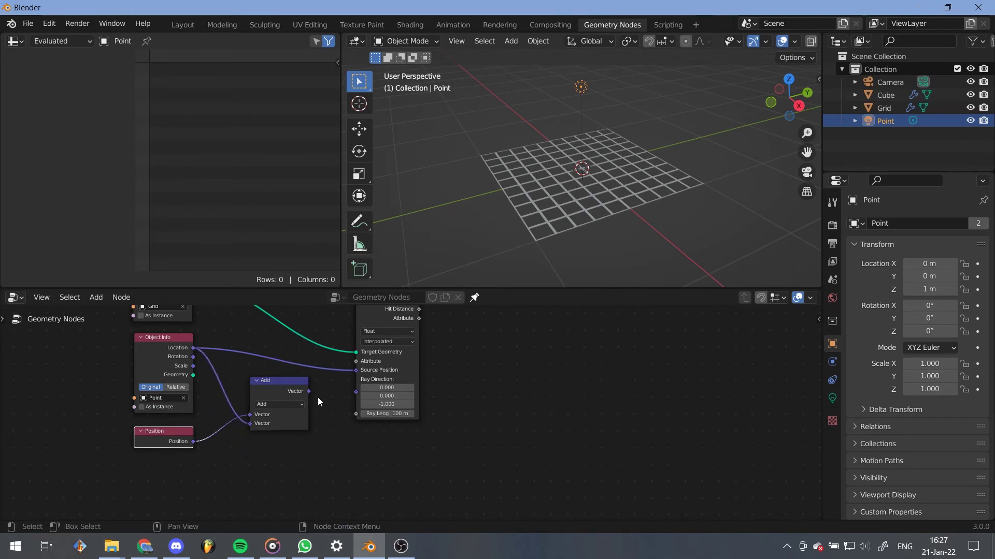
{"action": "left_click", "coordinate": [273, 403]}
{"action": "left_click", "coordinate": [274, 388]}
{"action": "left_click_drag", "start_coordinate": [310, 394], "coordinate": [355, 392]}
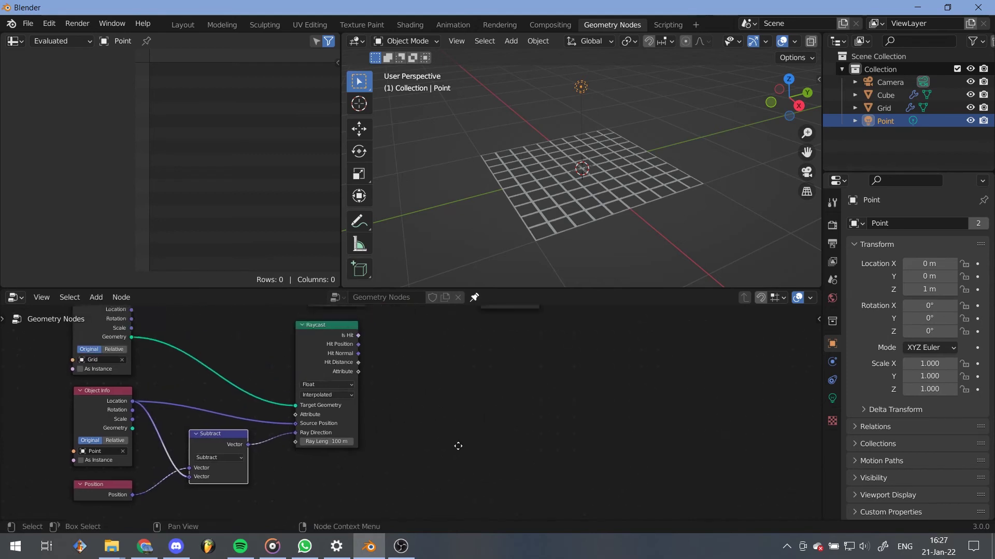
{"action": "middle_click_drag", "start_coordinate": [517, 404], "coordinate": [312, 433]}
- Connect Raycast Is Hit to the Delete Geometry Selection input
{"action": "left_click_drag", "start_coordinate": [258, 432], "coordinate": [380, 399]}
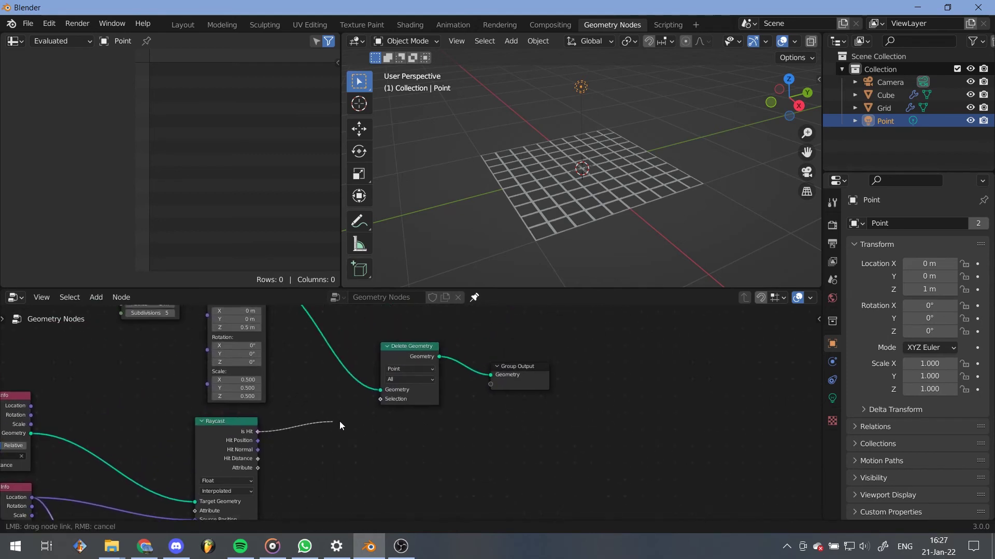
{"action": "scroll", "coordinate": [611, 183], "scroll_direction": "up", "scroll_amount": 3}
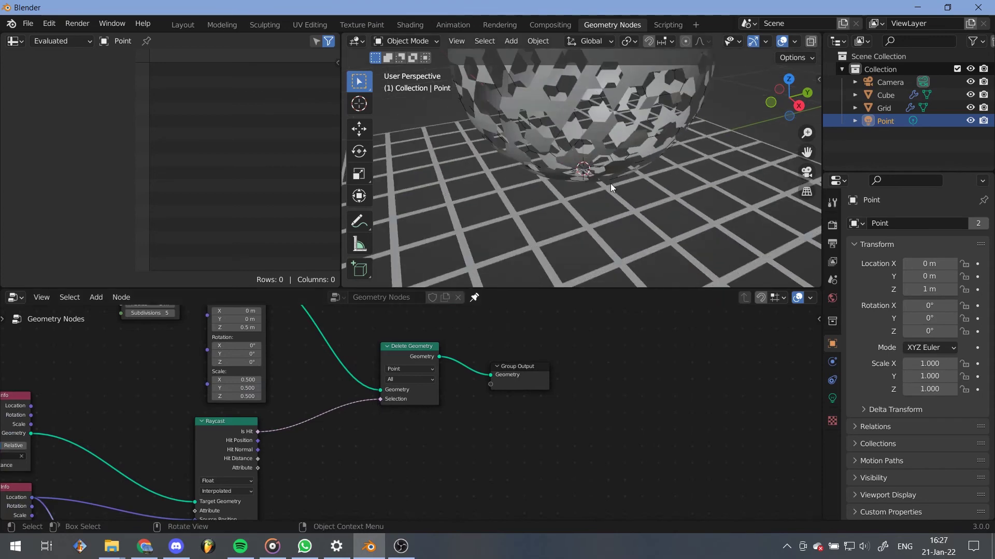
{"action": "mouse_move", "coordinate": [610, 184]}
{"action": "middle_mouse_down"}
{"action": "mouse_move", "coordinate": [552, 127]}
{"action": "mouse_move", "coordinate": [471, 102]}
{"action": "mouse_move", "coordinate": [591, 203]}
{"action": "middle_mouse_up"}
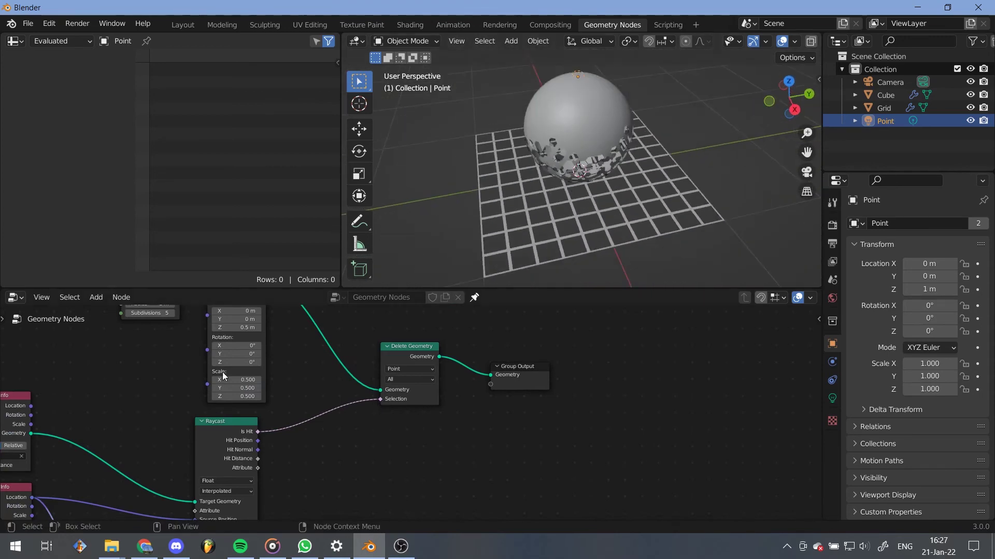
- Raise the Ico Sphere subdivisions to 8 and inspect the perforated sphere
{"action": "middle_click_drag", "start_coordinate": [316, 366], "coordinate": [373, 444]}
{"action": "left_click", "coordinate": [230, 397]}
{"action": "type", "text": "6"}
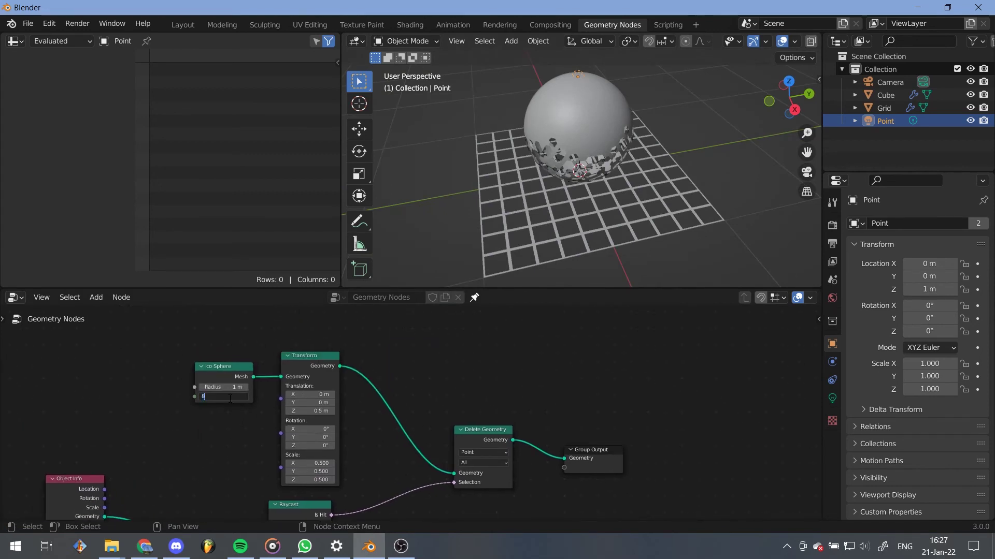
{"action": "key", "text": "Return"}
{"action": "mouse_move", "coordinate": [544, 248]}
{"action": "middle_mouse_down"}
{"action": "mouse_move", "coordinate": [620, 188]}
{"action": "mouse_move", "coordinate": [597, 148]}
{"action": "mouse_move", "coordinate": [374, 138]}
{"action": "mouse_move", "coordinate": [598, 161]}
{"action": "middle_mouse_up"}
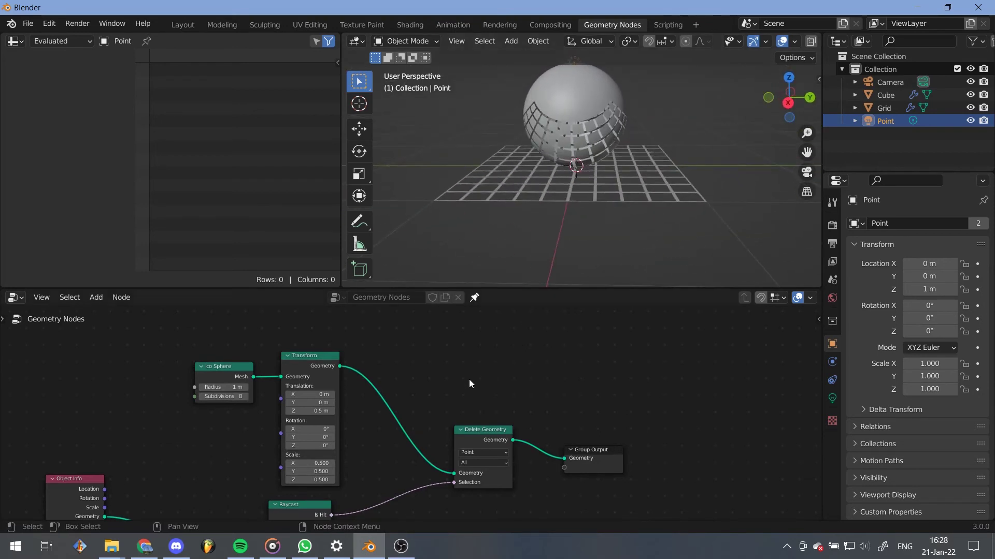
{"action": "scroll", "coordinate": [468, 380], "scroll_direction": "down", "scroll_amount": 5}
{"action": "mouse_move", "coordinate": [393, 446]}
{"action": "middle_mouse_down"}
{"action": "mouse_move", "coordinate": [450, 384]}
{"action": "mouse_move", "coordinate": [384, 449]}
{"action": "middle_mouse_up"}
{"action": "key", "text": "shift+a"}
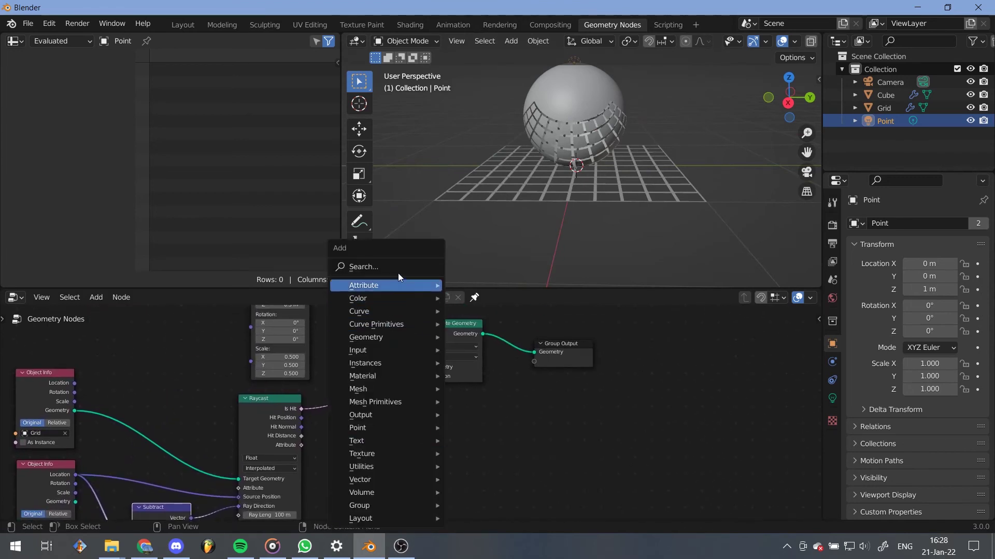
- Insert a Subtract math node on the Is Hit link computing 1 minus Is Hit
{"action": "left_click", "coordinate": [398, 273]}
{"action": "type", "text": "math"}
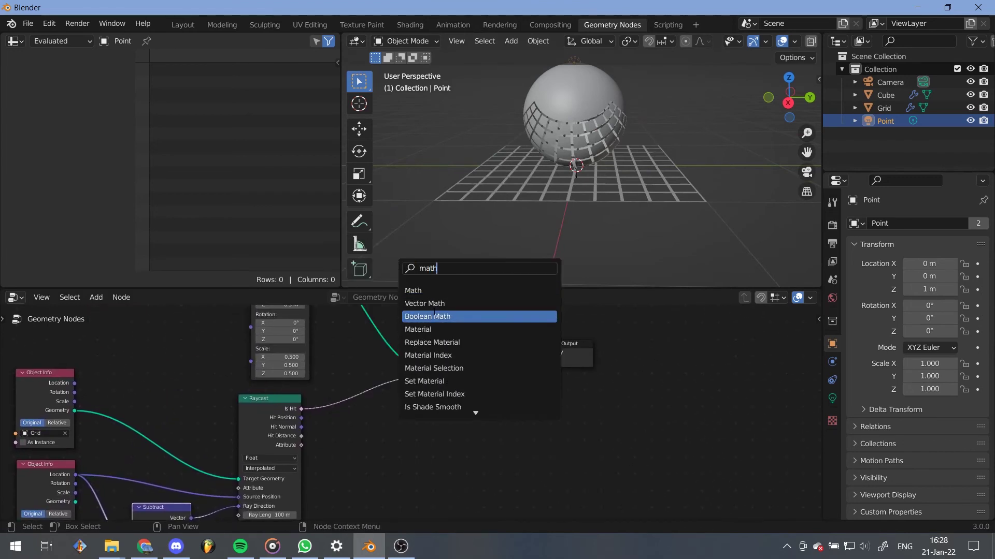
{"action": "key", "text": "Return"}
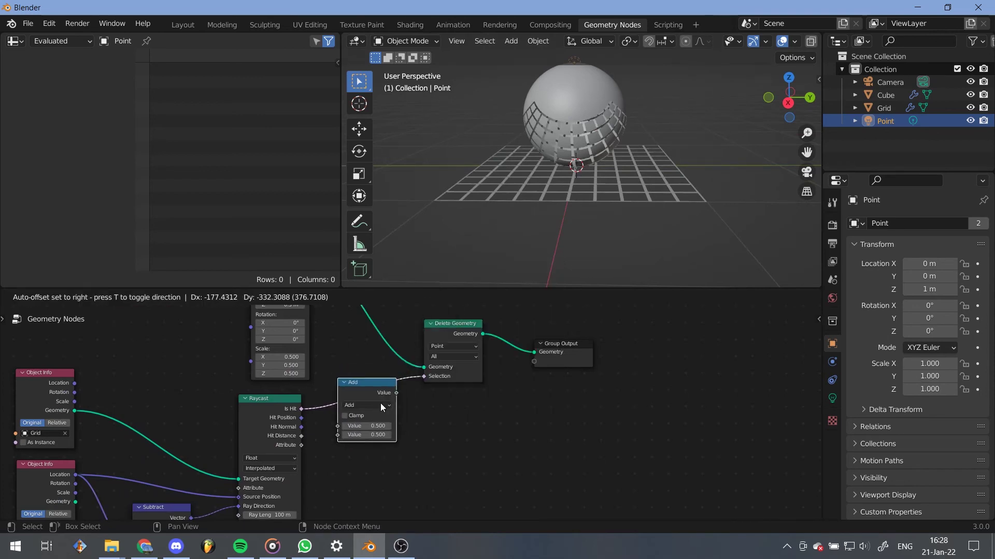
{"action": "left_click", "coordinate": [378, 410]}
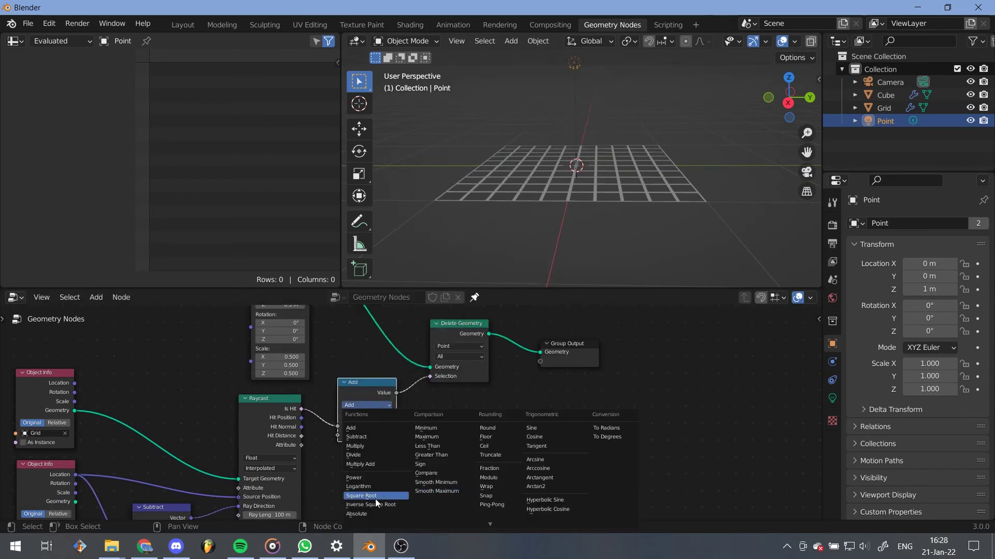
{"action": "left_click", "coordinate": [374, 438]}
{"action": "left_click_drag", "start_coordinate": [328, 431], "coordinate": [348, 436]}
{"action": "left_click", "coordinate": [372, 427]}
{"action": "type", "text": "1"}
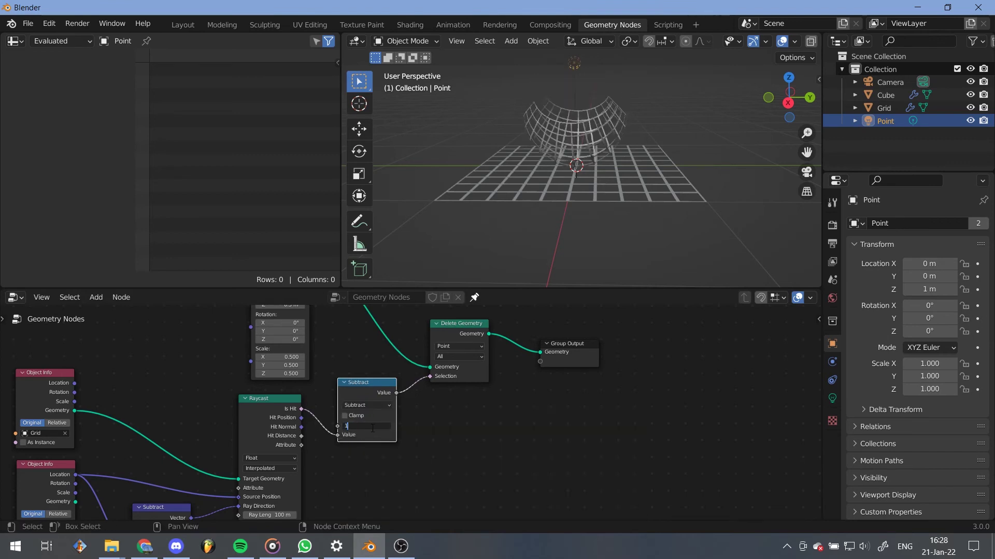
{"action": "key", "text": "Return"}
- Inspect the latticed cup, then hide the Grid object and clear the selection
{"action": "mouse_move", "coordinate": [617, 206]}
{"action": "middle_mouse_down"}
{"action": "mouse_move", "coordinate": [595, 169]}
{"action": "mouse_move", "coordinate": [412, 195]}
{"action": "mouse_move", "coordinate": [607, 204]}
{"action": "mouse_move", "coordinate": [570, 224]}
{"action": "middle_mouse_up"}
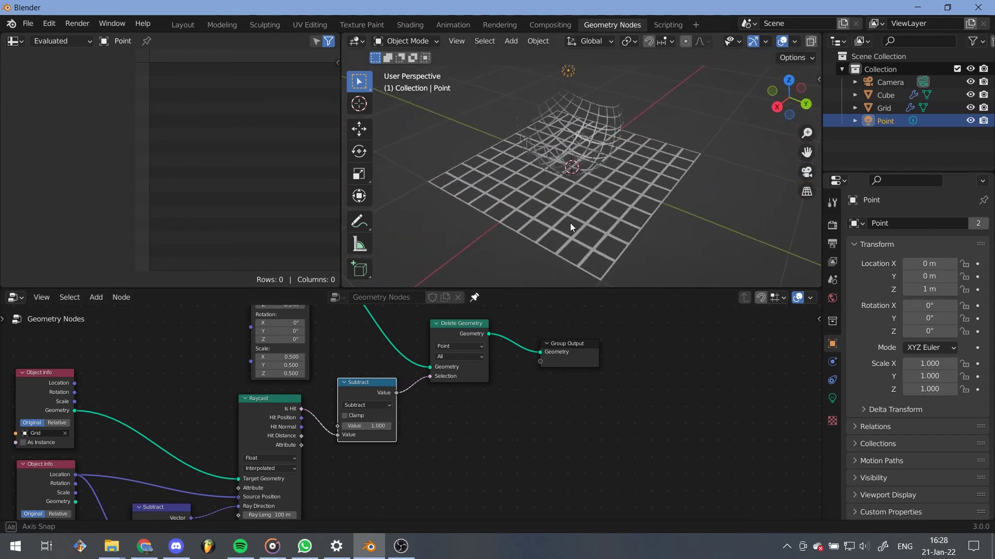
{"action": "scroll", "coordinate": [649, 205], "scroll_direction": "down", "scroll_amount": 1}
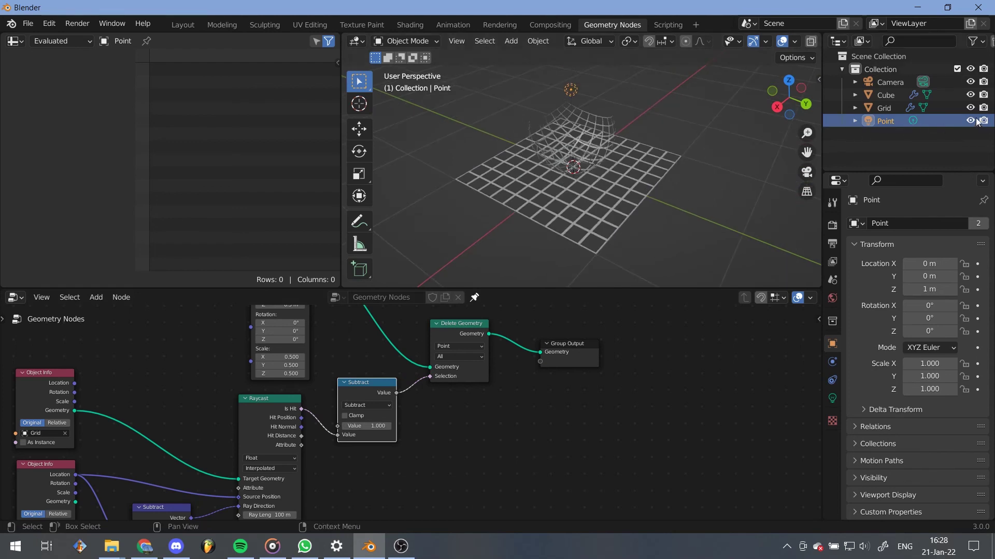
{"action": "left_click", "coordinate": [970, 108]}
{"action": "left_click", "coordinate": [673, 214]}
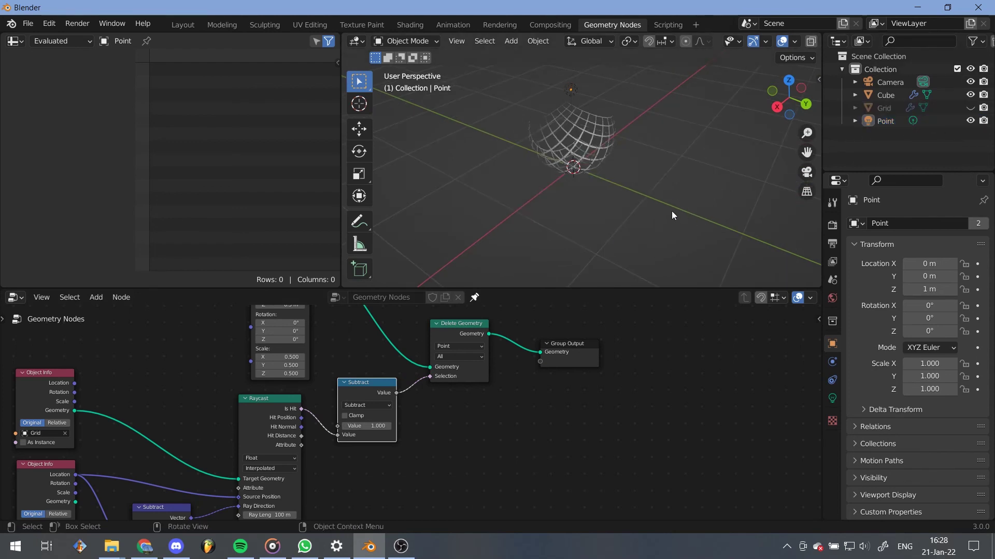
{"action": "key", "text": "shift+a"}
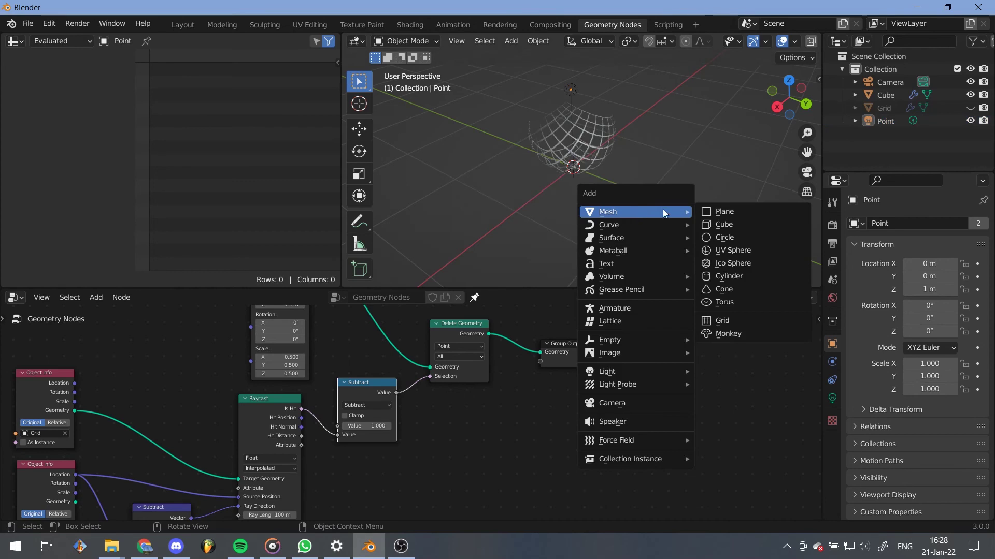
- Add a plane beneath the latticed sphere and deselect it
{"action": "left_click", "coordinate": [706, 212]}
{"action": "left_click", "coordinate": [703, 215]}
{"action": "middle_click_drag", "start_coordinate": [703, 213], "coordinate": [689, 195]}
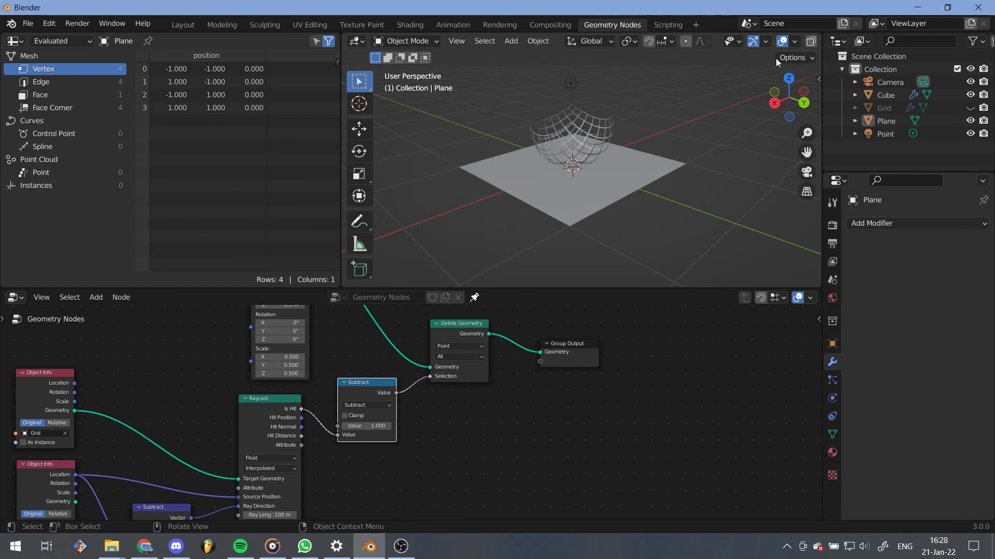
- Widen the 3D viewport and switch it to Rendered shading
{"action": "left_click_drag", "start_coordinate": [340, 152], "coordinate": [209, 151]}
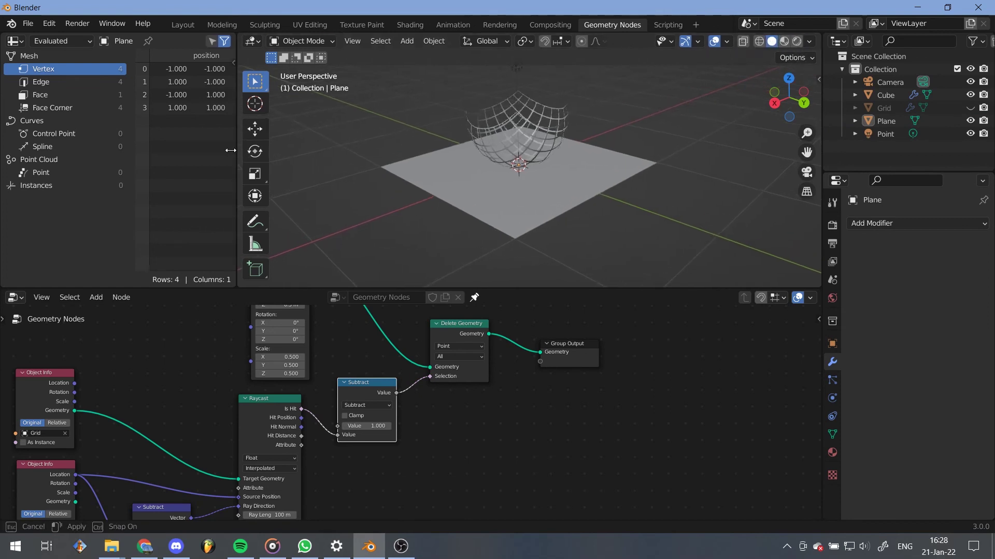
{"action": "left_click", "coordinate": [797, 41]}
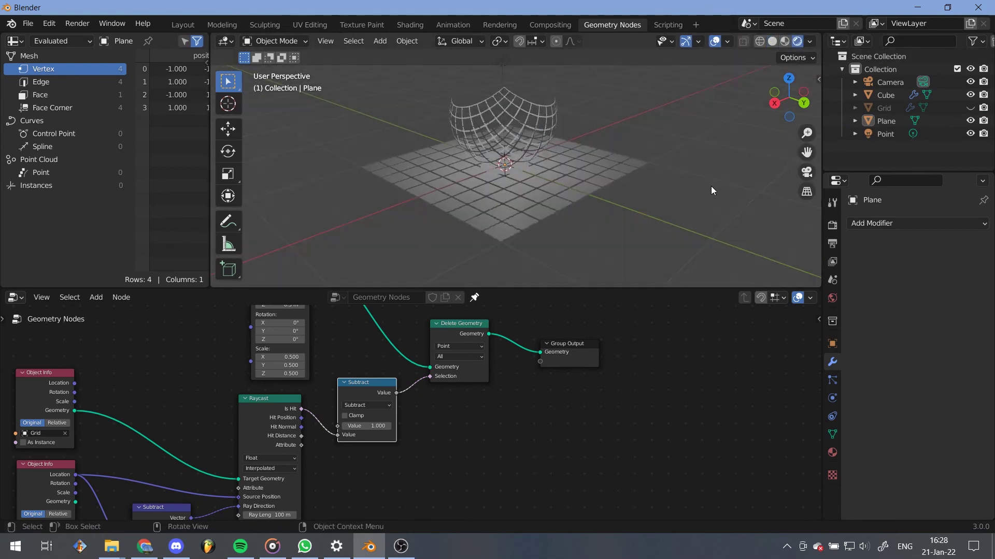
{"action": "left_click", "coordinate": [831, 225]}
{"action": "left_click", "coordinate": [928, 223]}
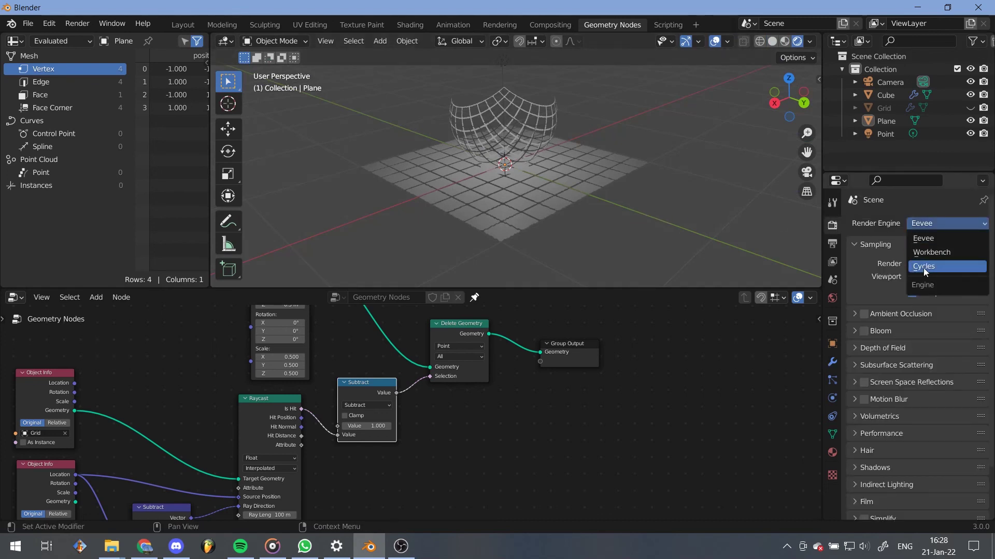
- Set the render engine to Cycles and scale the plane up
{"action": "left_click", "coordinate": [923, 268]}
{"action": "left_click", "coordinate": [527, 205]}
{"action": "key", "text": "s"}
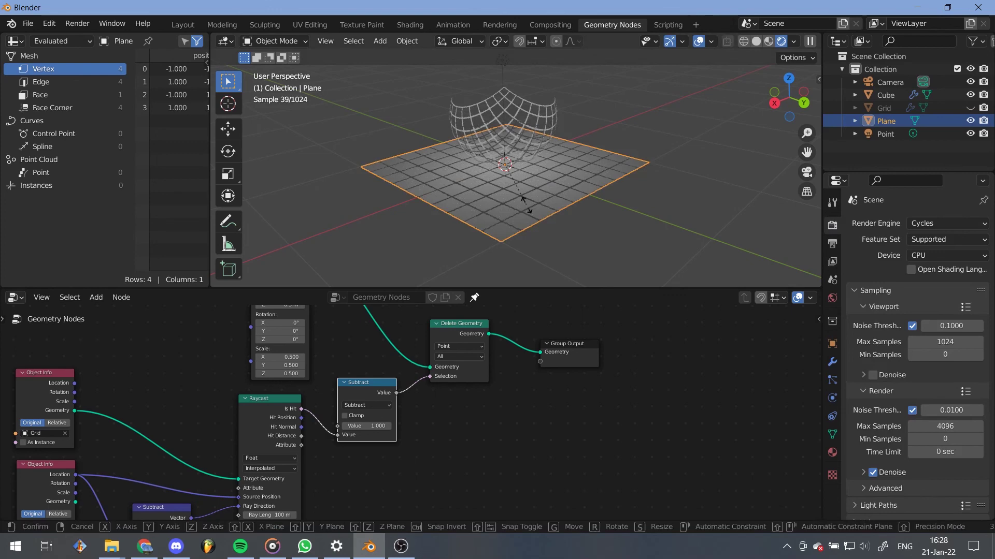
{"action": "left_click", "coordinate": [619, 215]}
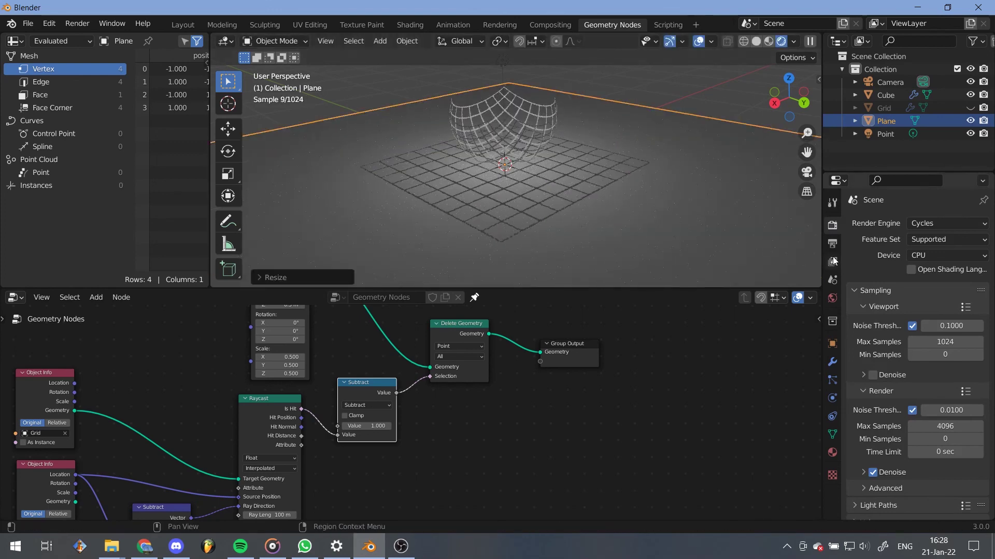
- Set the world background colour to black
{"action": "left_click", "coordinate": [832, 297]}
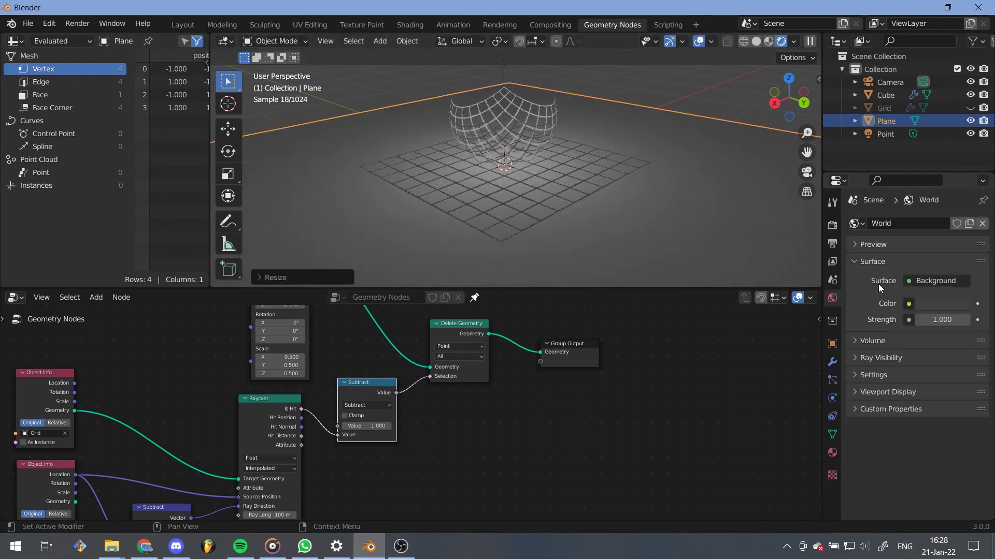
{"action": "left_click", "coordinate": [925, 302]}
{"action": "left_click_drag", "start_coordinate": [962, 204], "coordinate": [961, 215]}
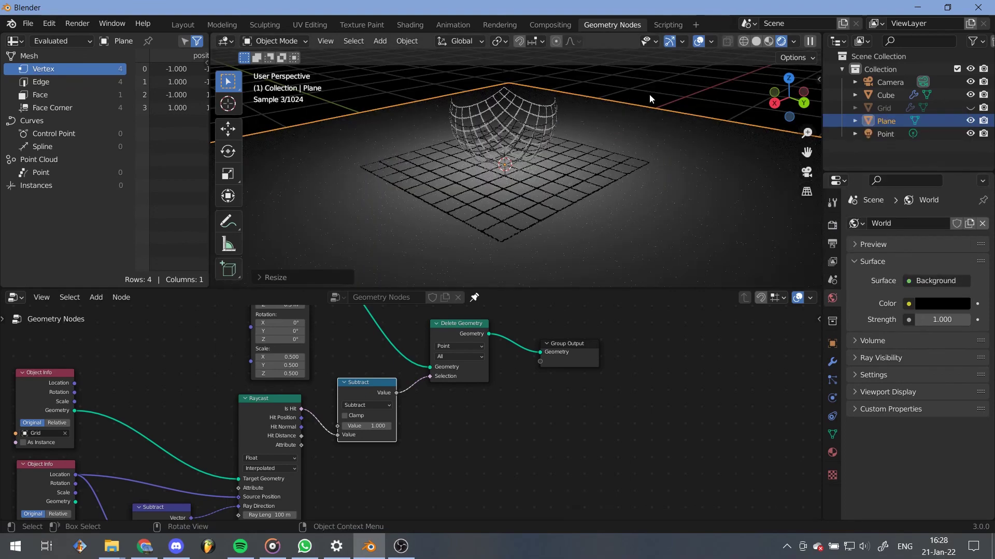
{"action": "mouse_move", "coordinate": [607, 129]}
{"action": "middle_mouse_down"}
{"action": "mouse_move", "coordinate": [453, 155]}
{"action": "mouse_move", "coordinate": [620, 151]}
{"action": "middle_mouse_up"}
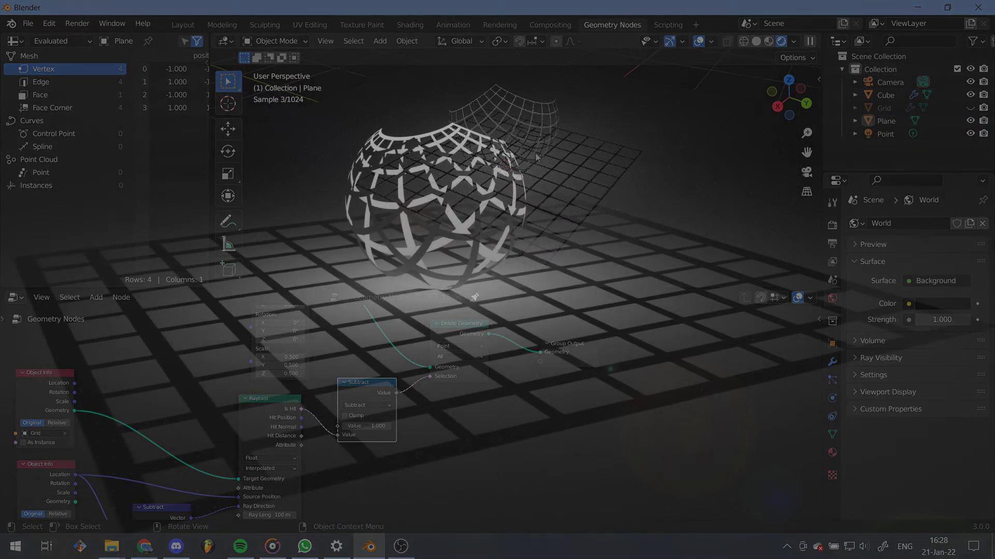